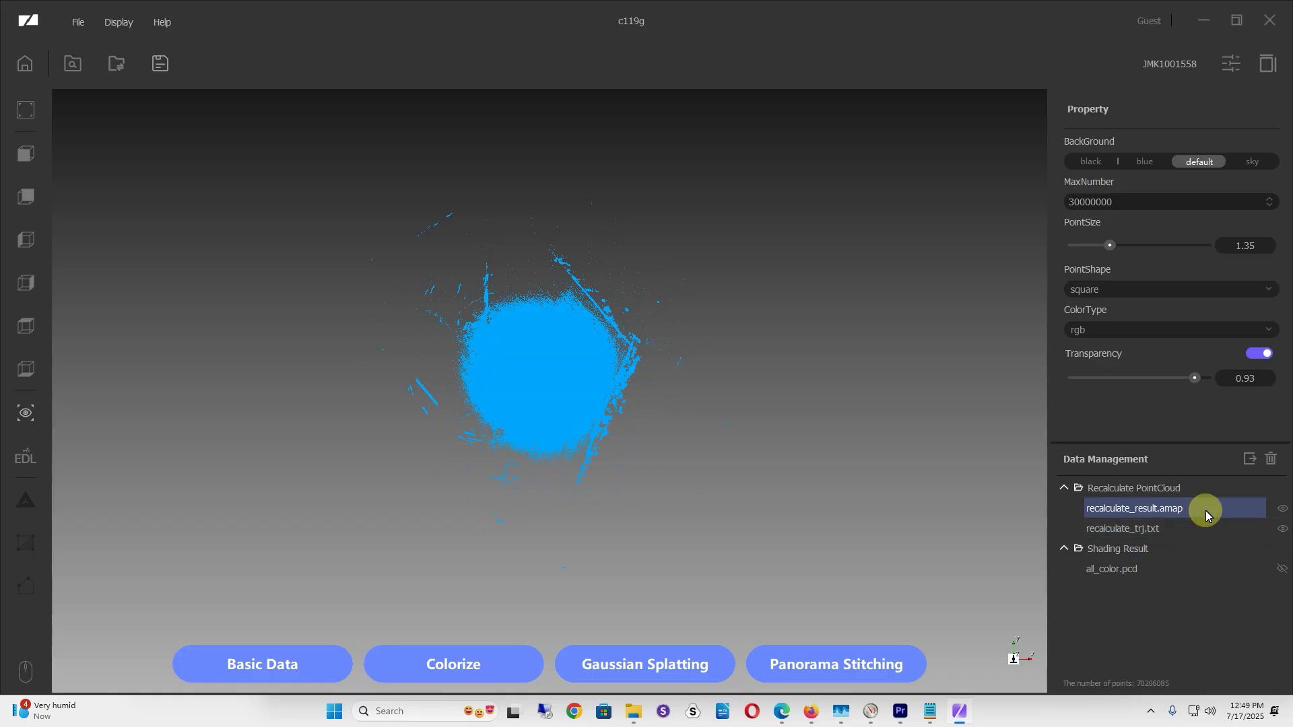
- Export the recalculated point cloud from Ray Studio as the LAS file 'Cloud Compare TutorialVer01'
{"action": "left_click", "coordinate": [1249, 463]}
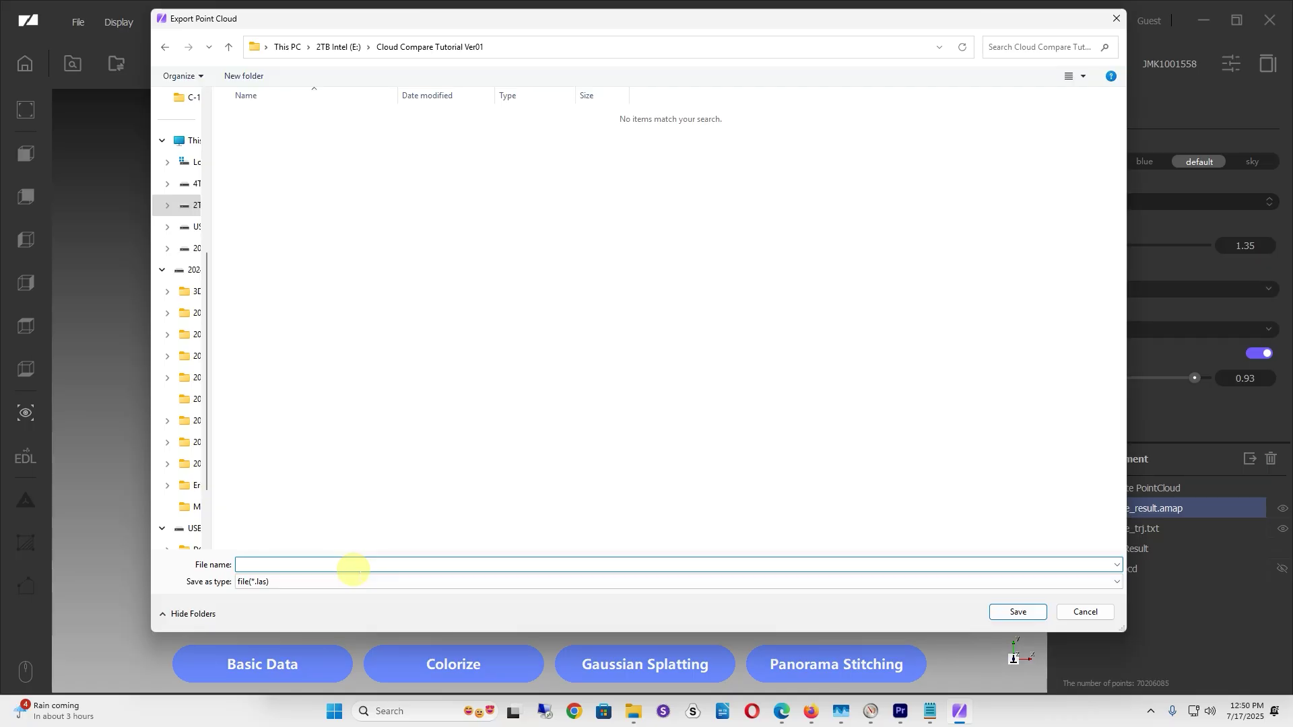
{"action": "type", "text": "Cloud Compare TutorialVer01"}
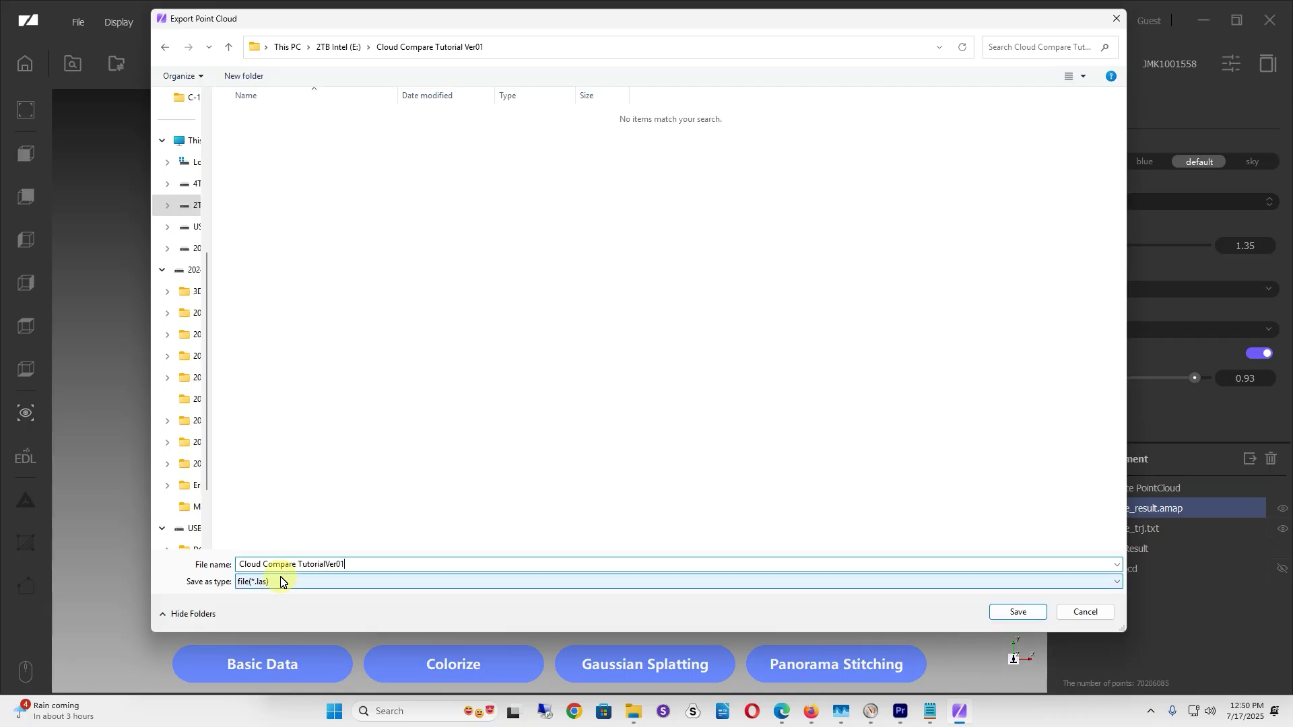
{"action": "left_click", "coordinate": [1017, 621]}
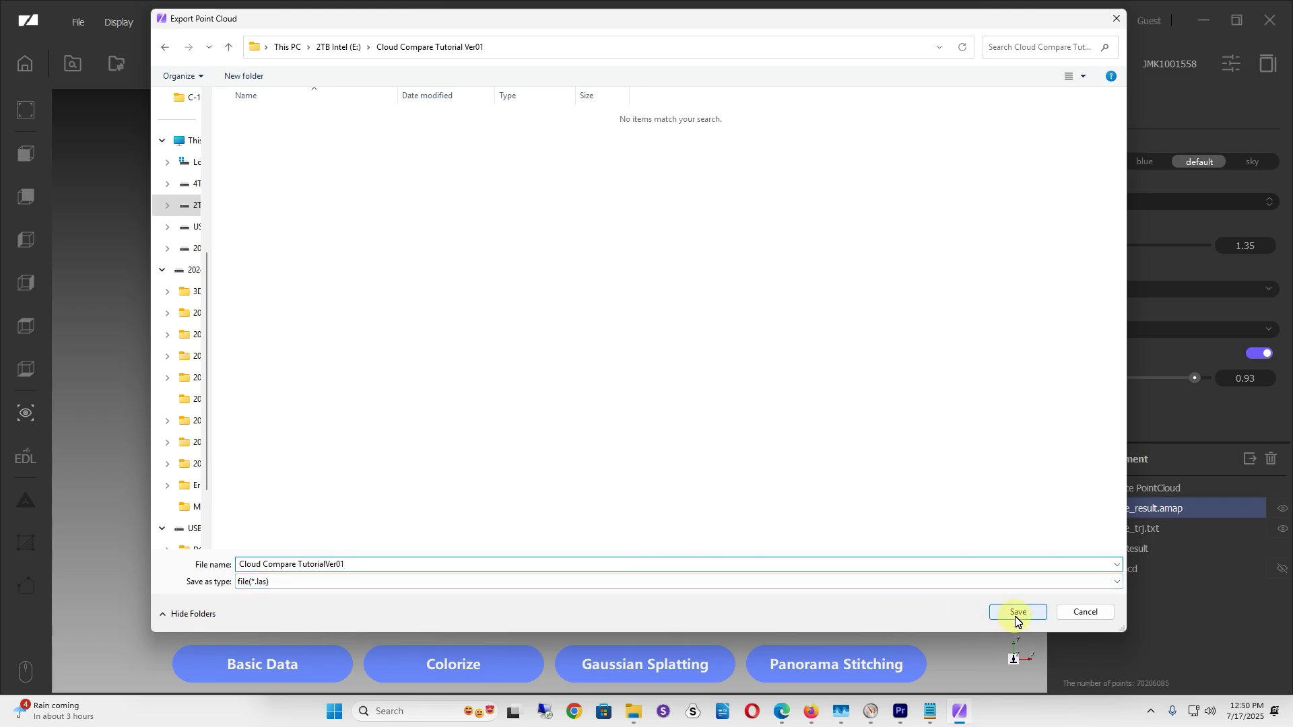
- Launch CloudCompare from the Start menu app list
{"action": "key", "text": "super"}
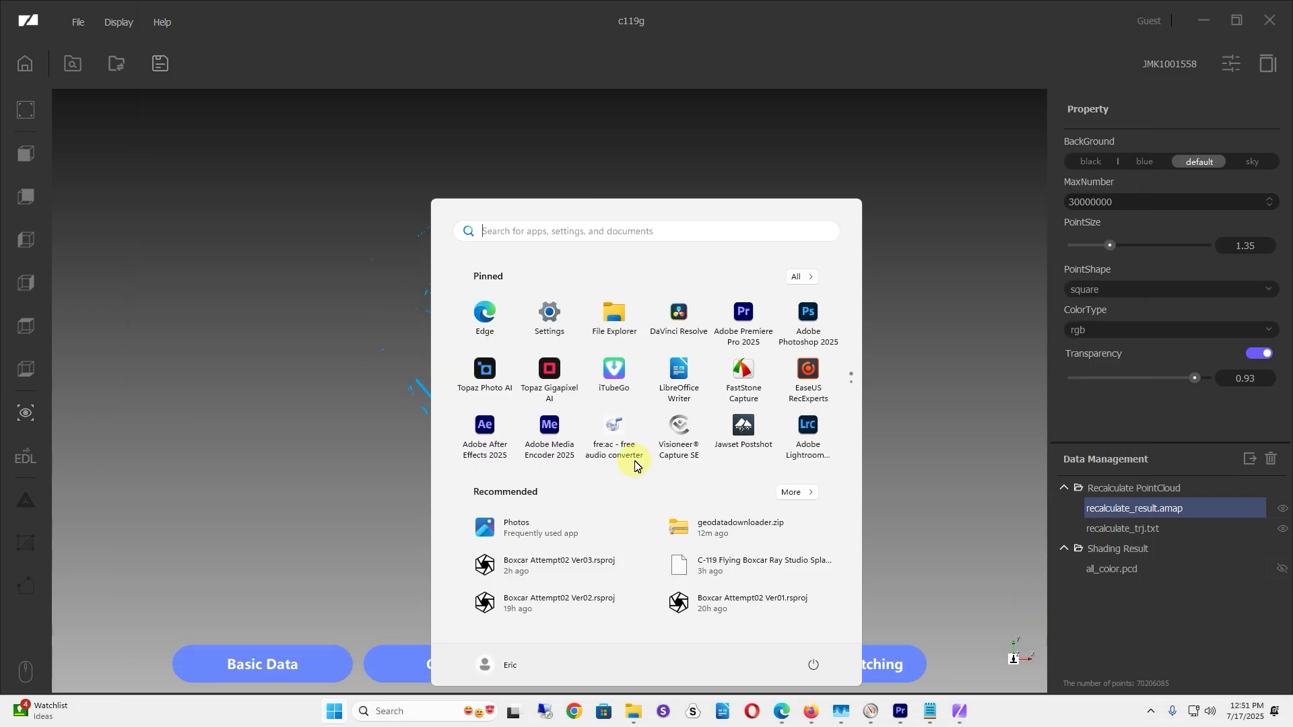
{"action": "scroll", "coordinate": [666, 424], "scroll_direction": "down", "scroll_amount": 1}
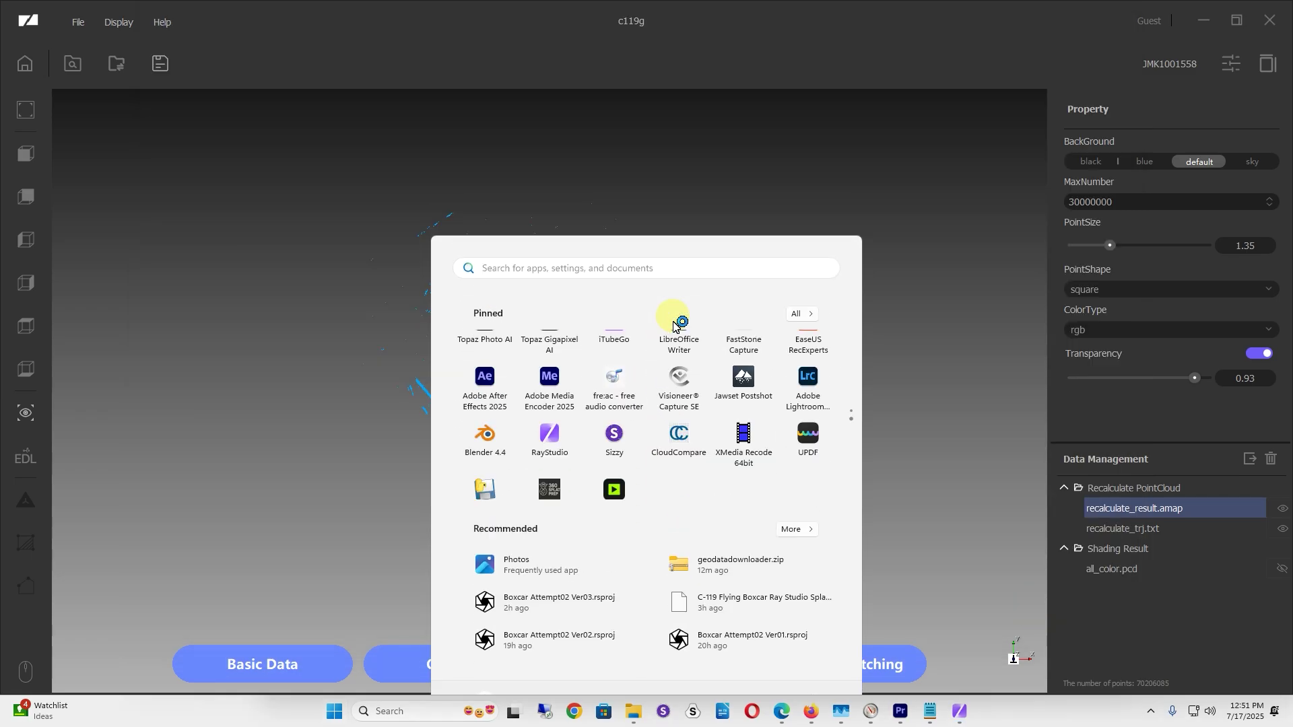
{"action": "left_click", "coordinate": [671, 320]}
- Load Cloud Compare TutorialVer01.las into the CloudCompare scene with all its fields
{"action": "mouse_move", "coordinate": [618, 712]}
{"action": "mouse_move", "coordinate": [663, 649]}
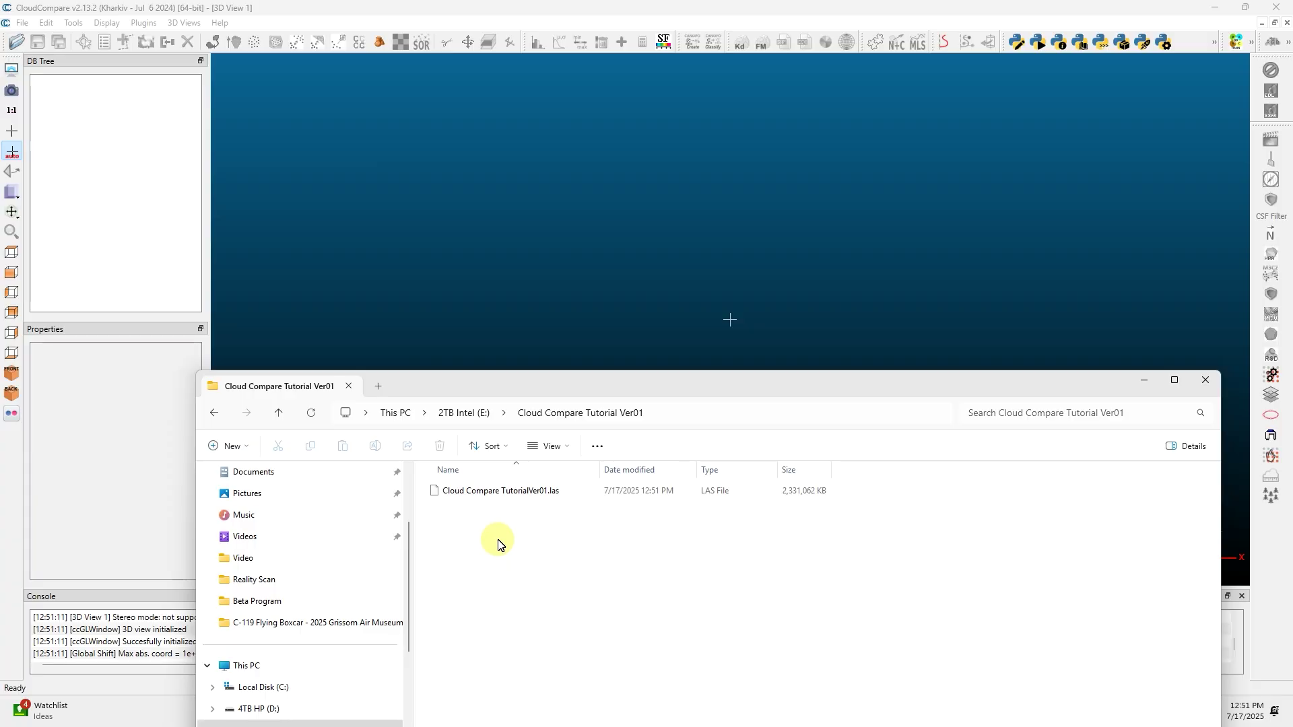
{"action": "left_click", "coordinate": [514, 493]}
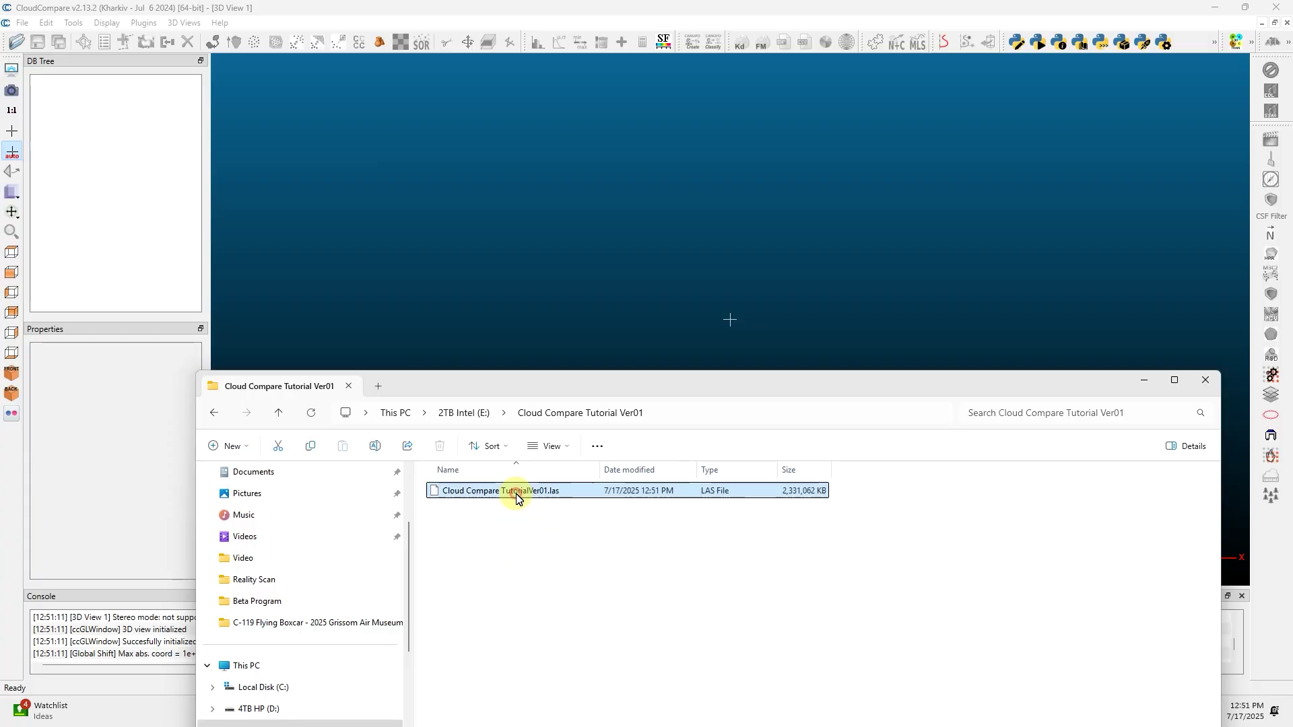
{"action": "left_click_drag", "start_coordinate": [435, 492], "coordinate": [664, 214]}
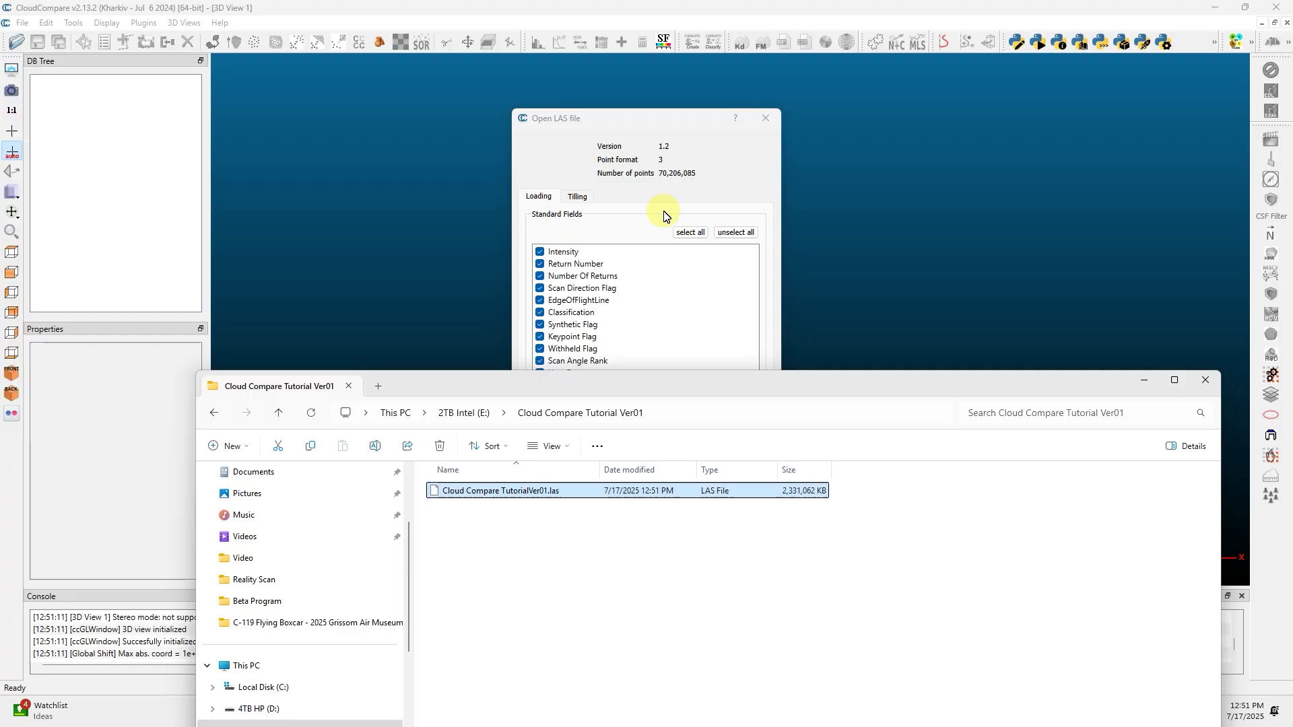
{"action": "left_click", "coordinate": [691, 549]}
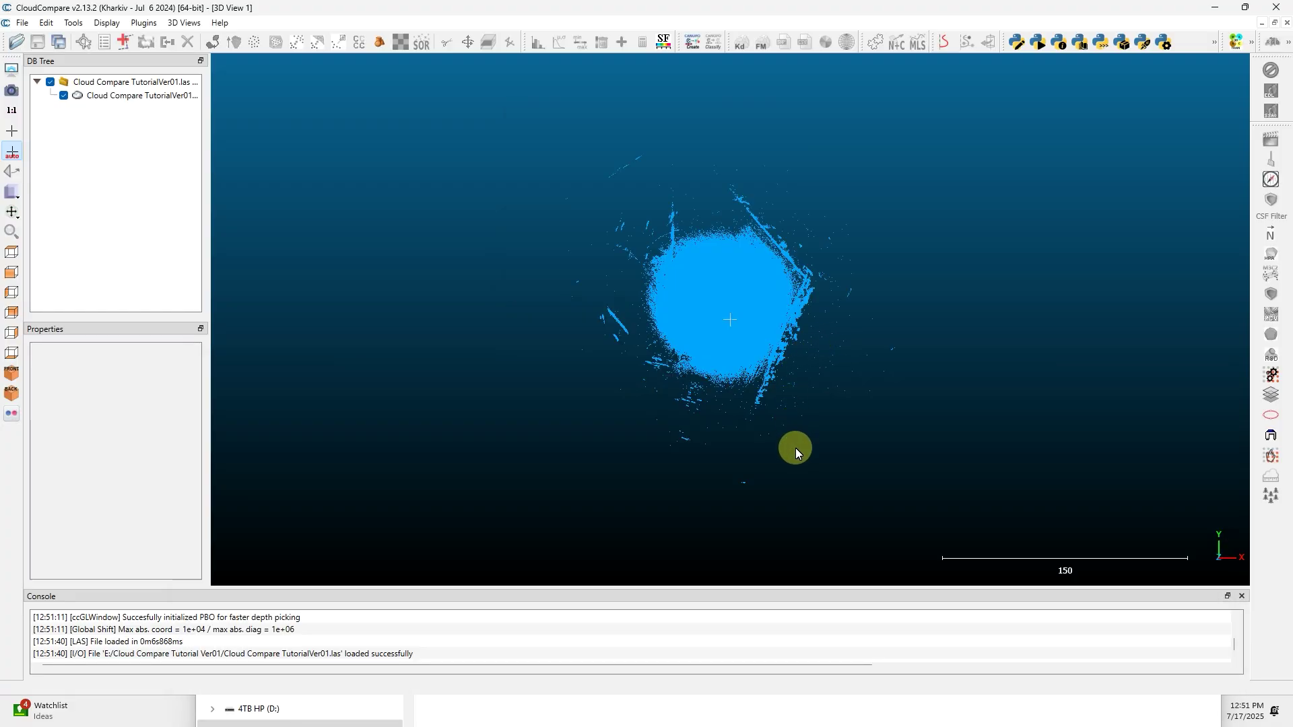
- Export the scan's Z coordinate to a scalar field so the cloud is coloured by height
{"action": "left_click_drag", "start_coordinate": [795, 448], "coordinate": [696, 300]}
{"action": "scroll", "coordinate": [744, 309], "scroll_direction": "up", "scroll_amount": 3}
{"action": "left_click", "coordinate": [154, 96]}
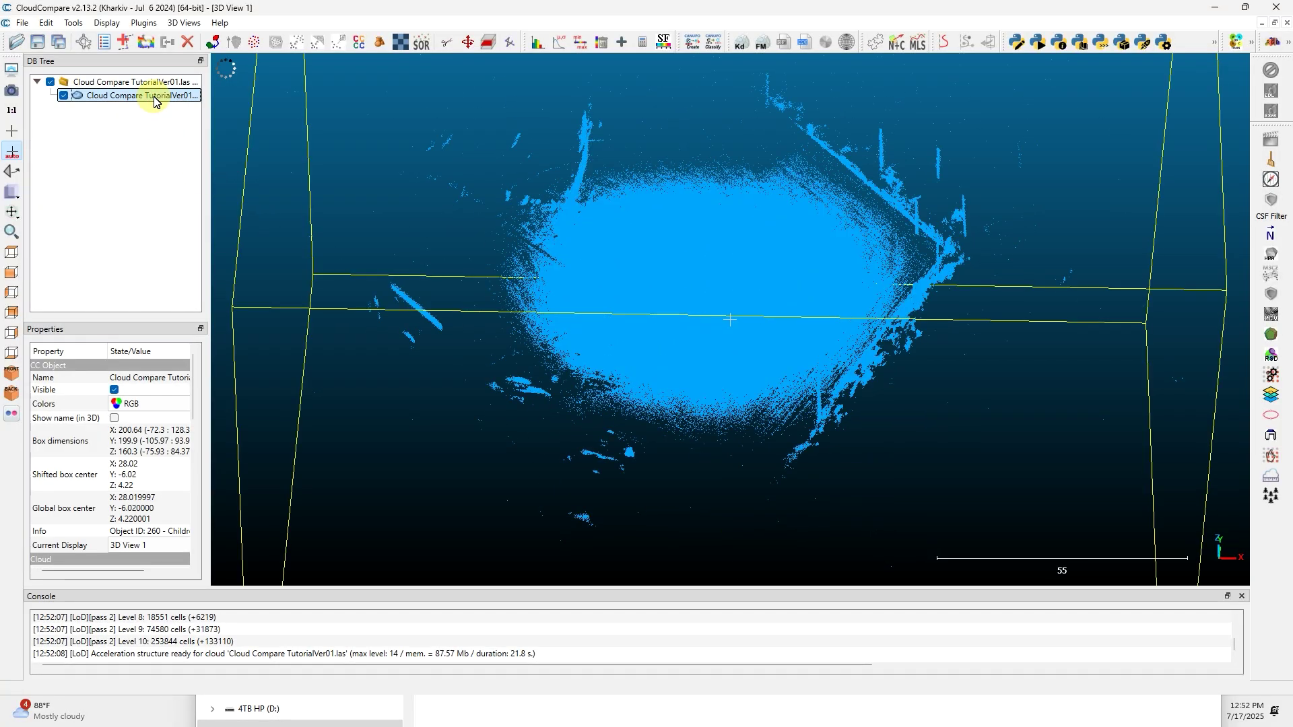
{"action": "left_click", "coordinate": [46, 22]}
{"action": "mouse_move", "coordinate": [104, 177]}
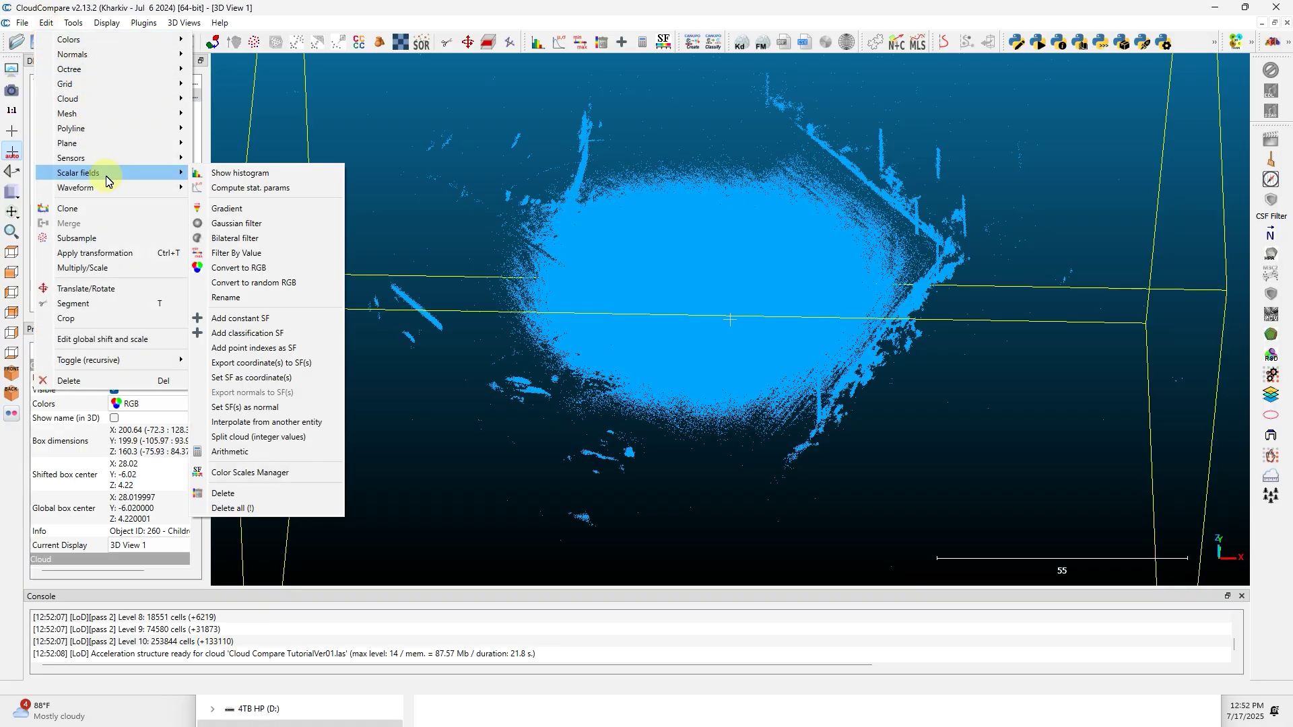
{"action": "left_click", "coordinate": [293, 364]}
{"action": "left_click", "coordinate": [723, 330]}
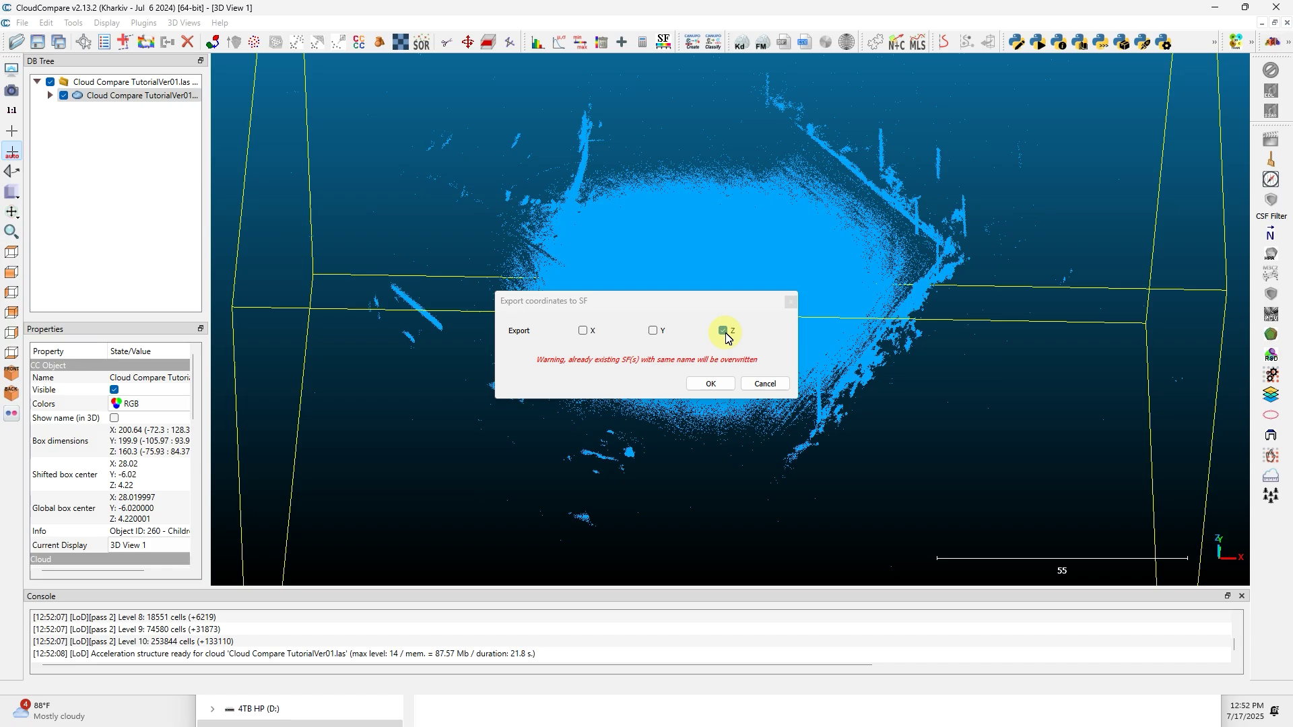
{"action": "left_click", "coordinate": [721, 386]}
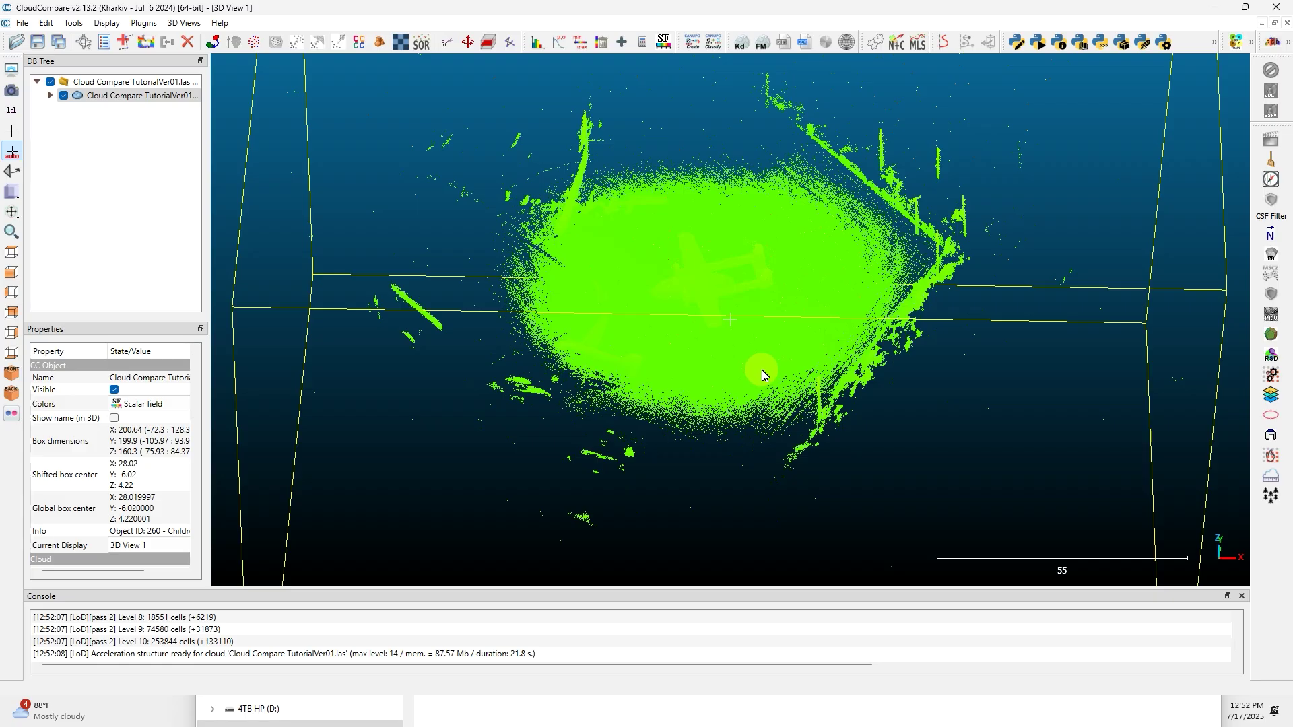
- In side view, segment in only the thin ground-and-aircraft band with a four-corner polygon
{"action": "key", "text": "4"}
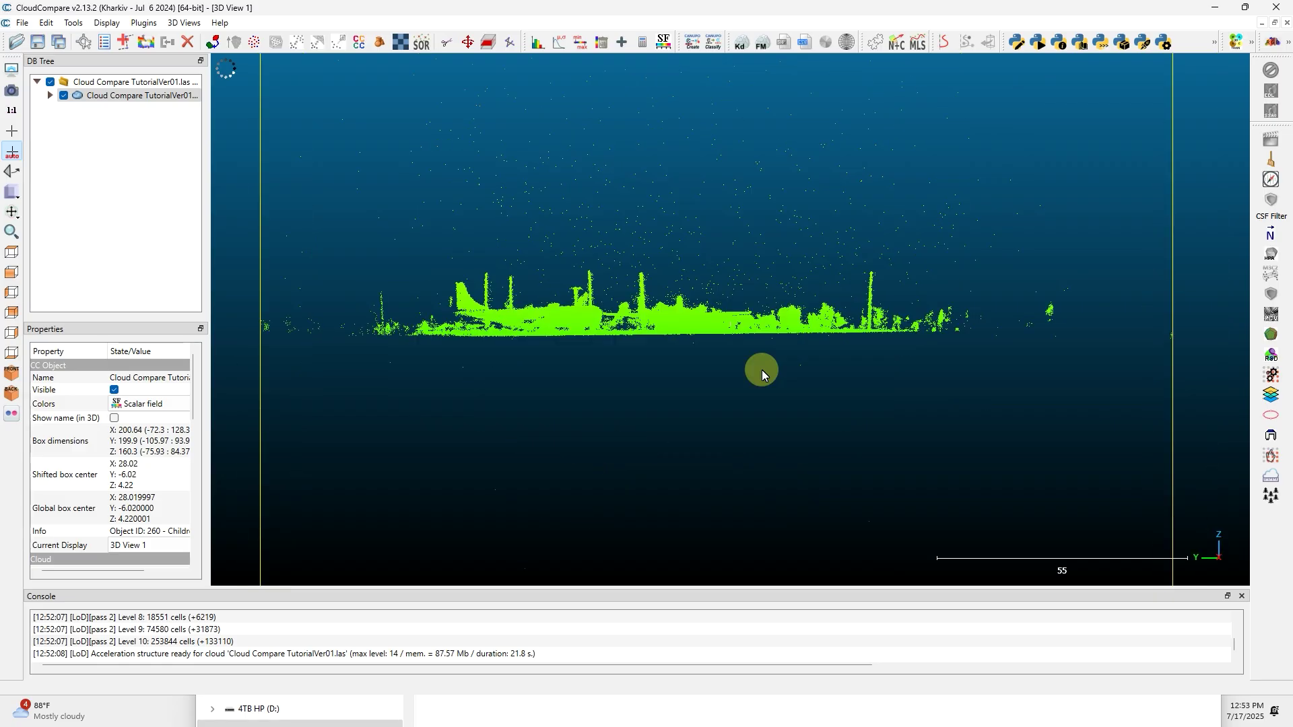
{"action": "scroll", "coordinate": [759, 360], "scroll_direction": "down", "scroll_amount": 5}
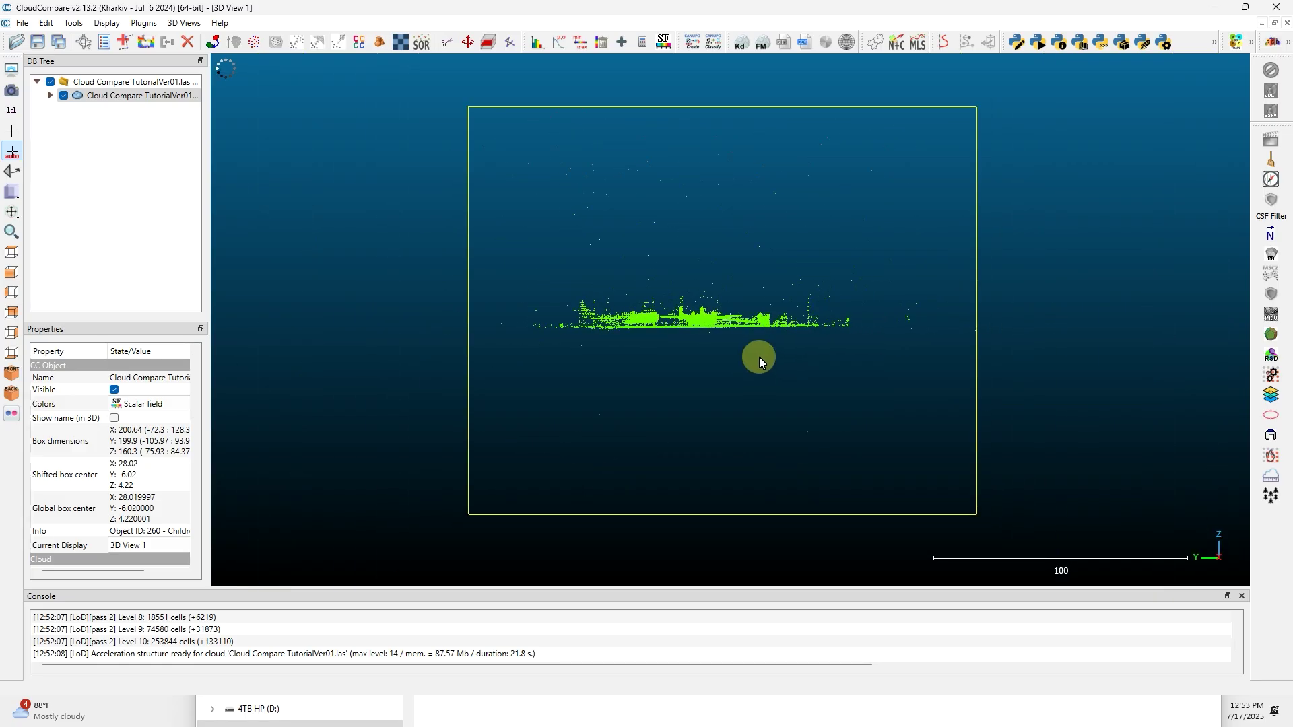
{"action": "left_click", "coordinate": [448, 44]}
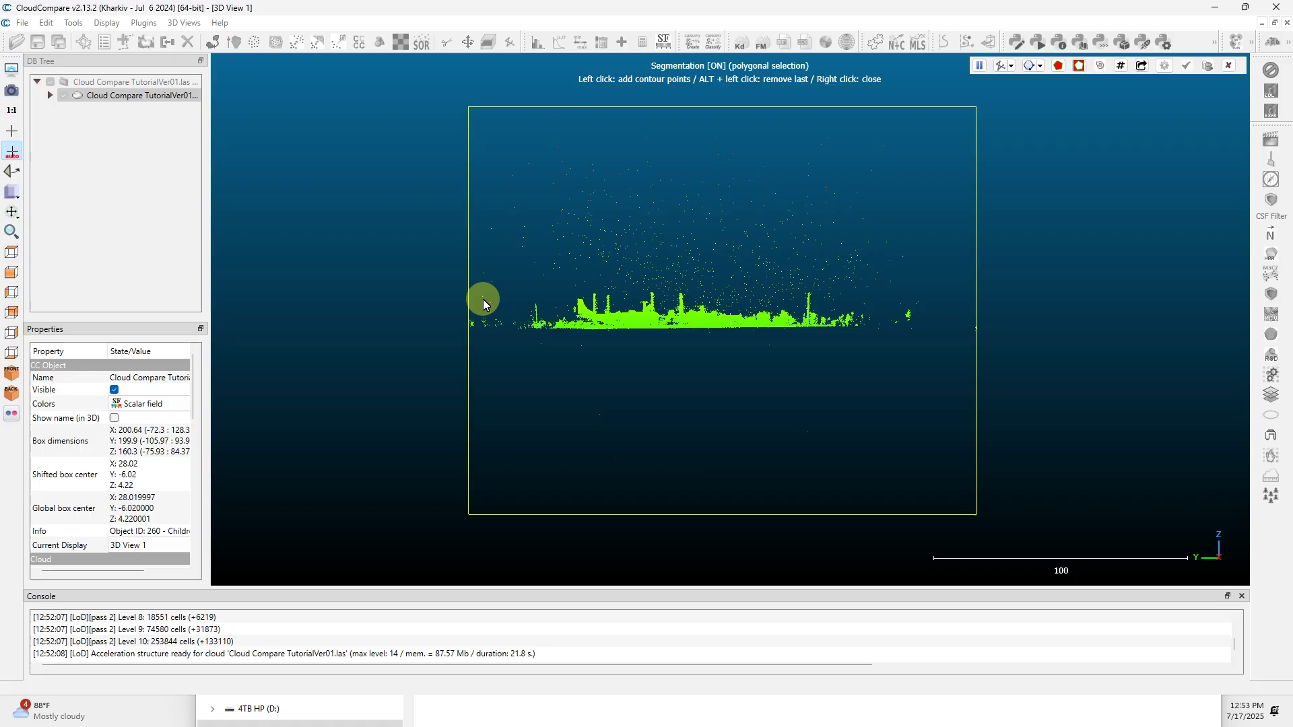
{"action": "left_click", "coordinate": [460, 281]}
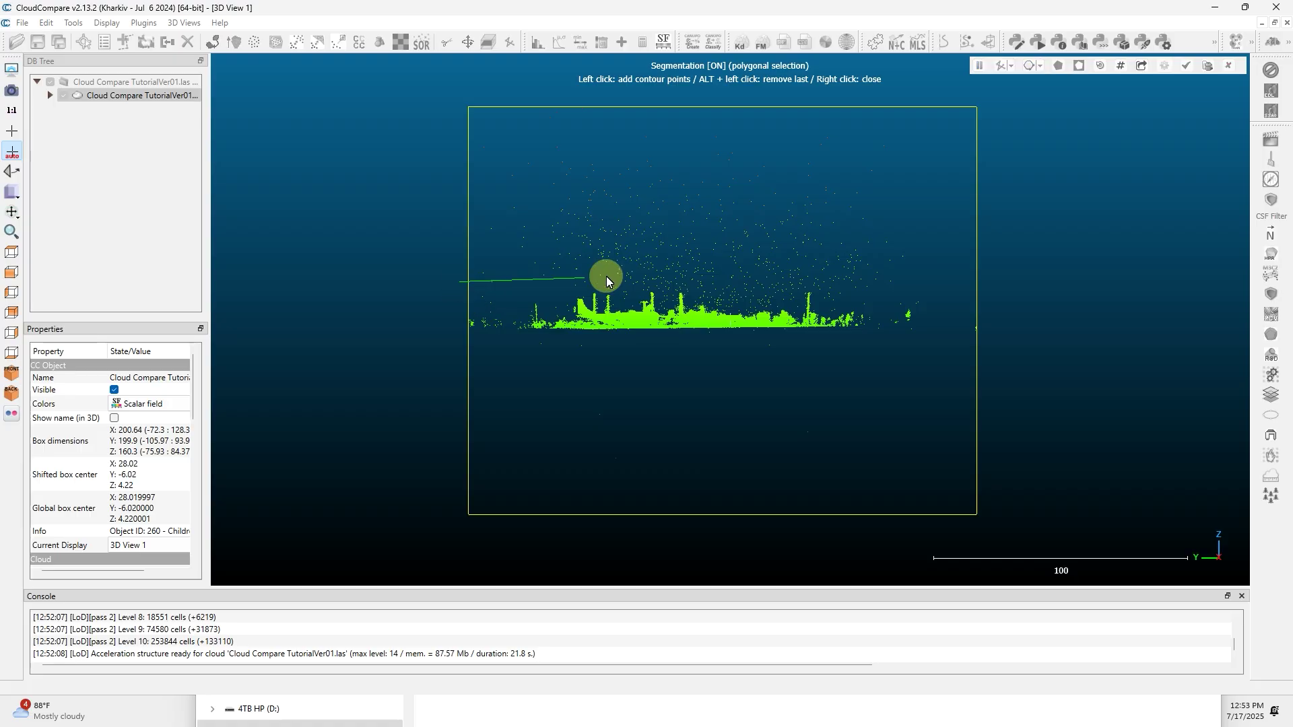
{"action": "left_click", "coordinate": [932, 287]}
{"action": "left_click", "coordinate": [933, 339]}
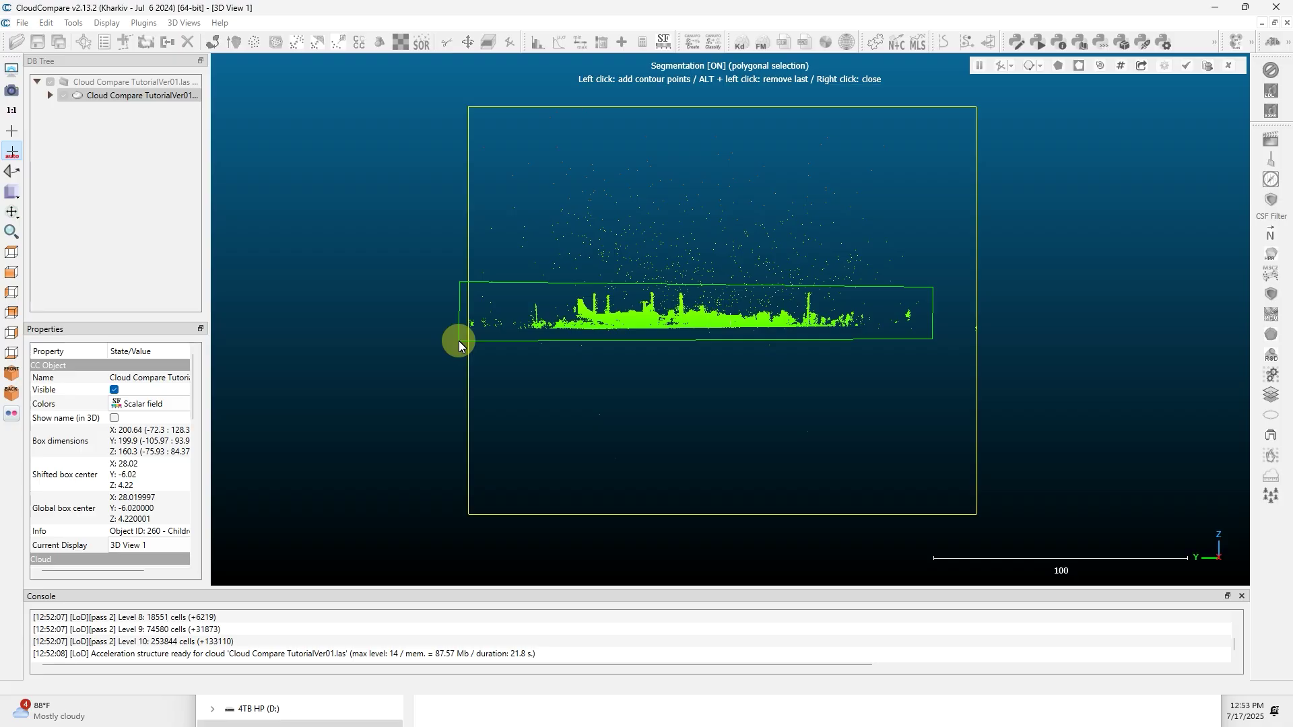
{"action": "right_click", "coordinate": [459, 341]}
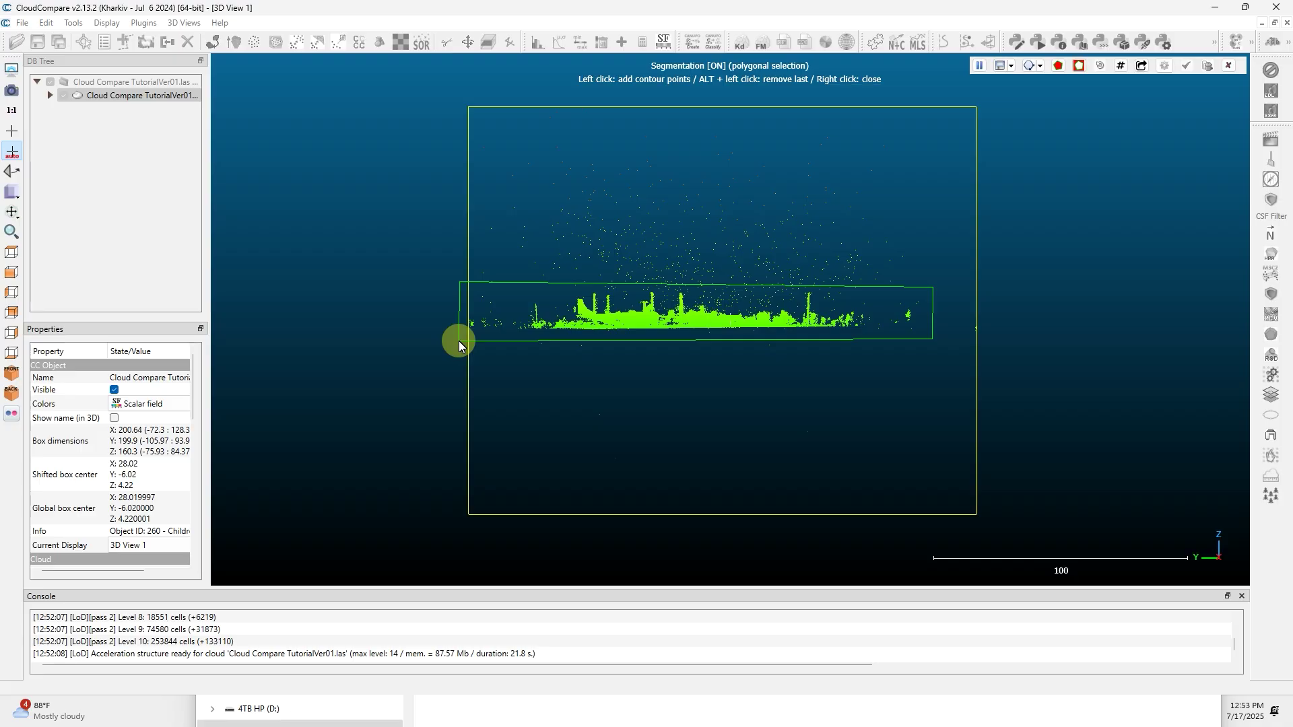
{"action": "left_click", "coordinate": [1058, 67]}
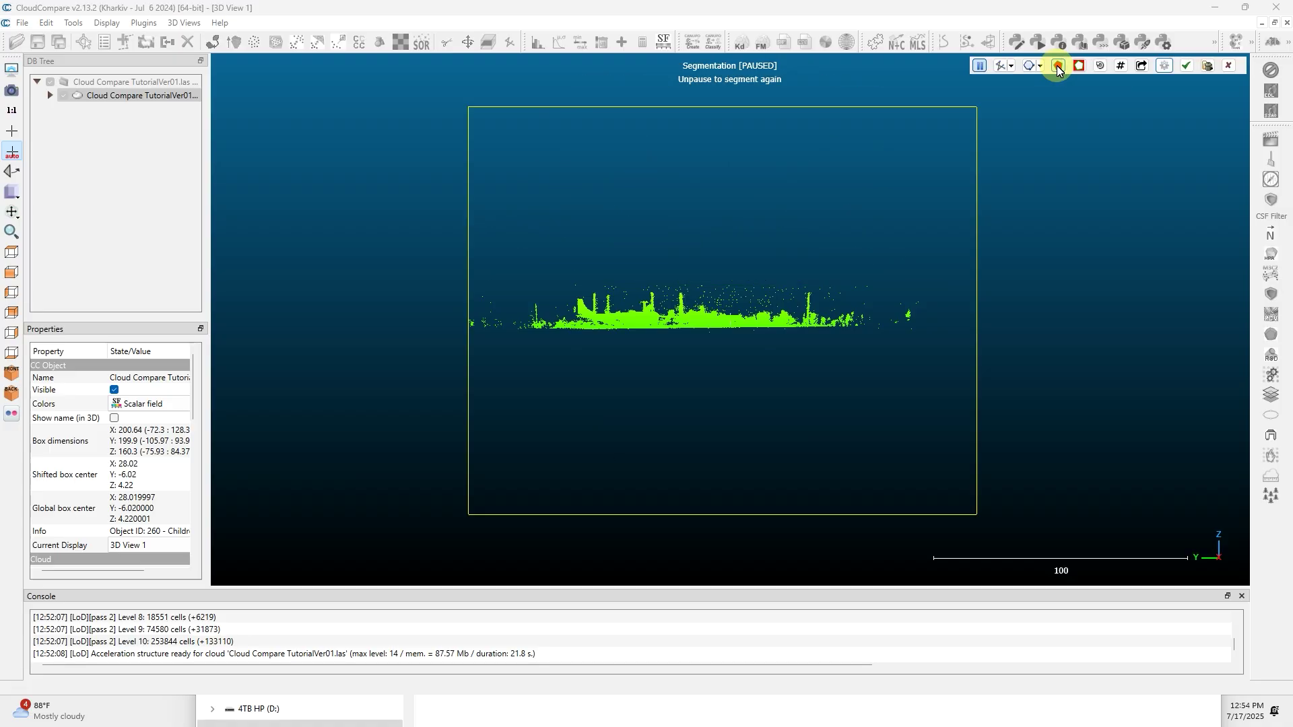
- Confirm the cut and delete the scattered-points cloud, keeping the 70,205,600-point band
{"action": "left_click", "coordinate": [1187, 66]}
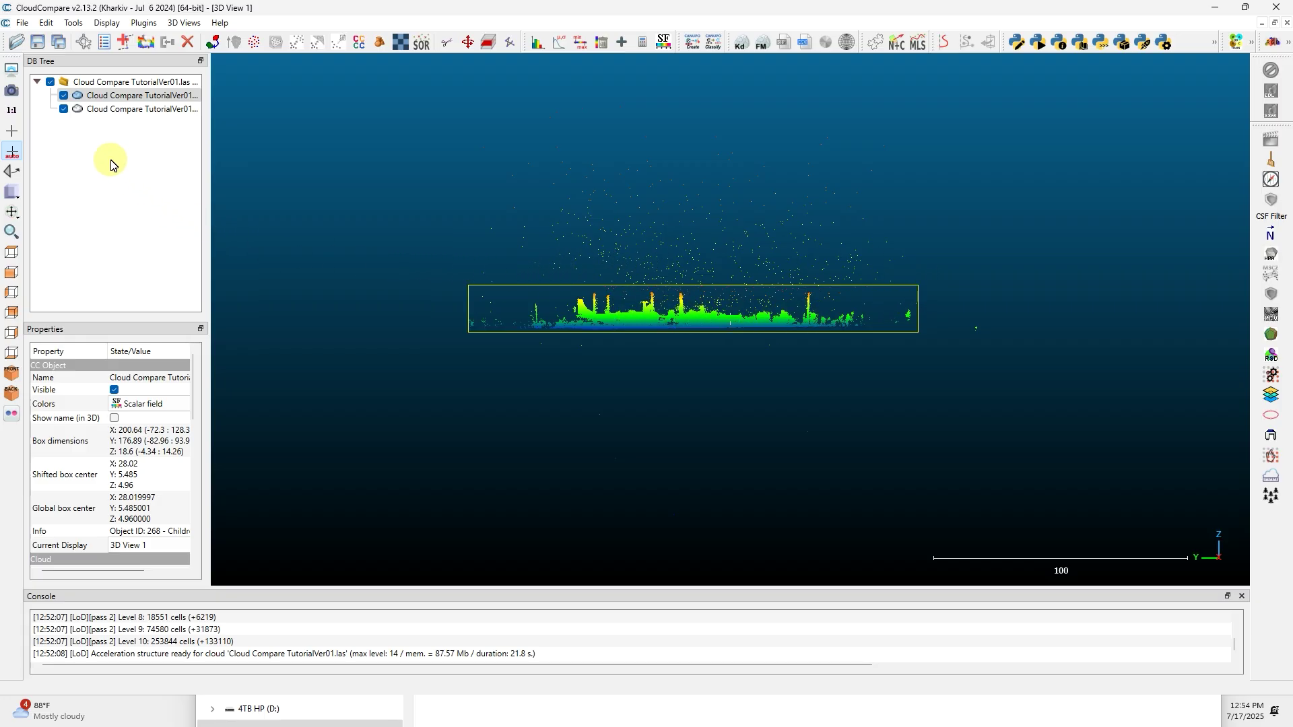
{"action": "left_click", "coordinate": [64, 108]}
{"action": "left_click", "coordinate": [64, 95]}
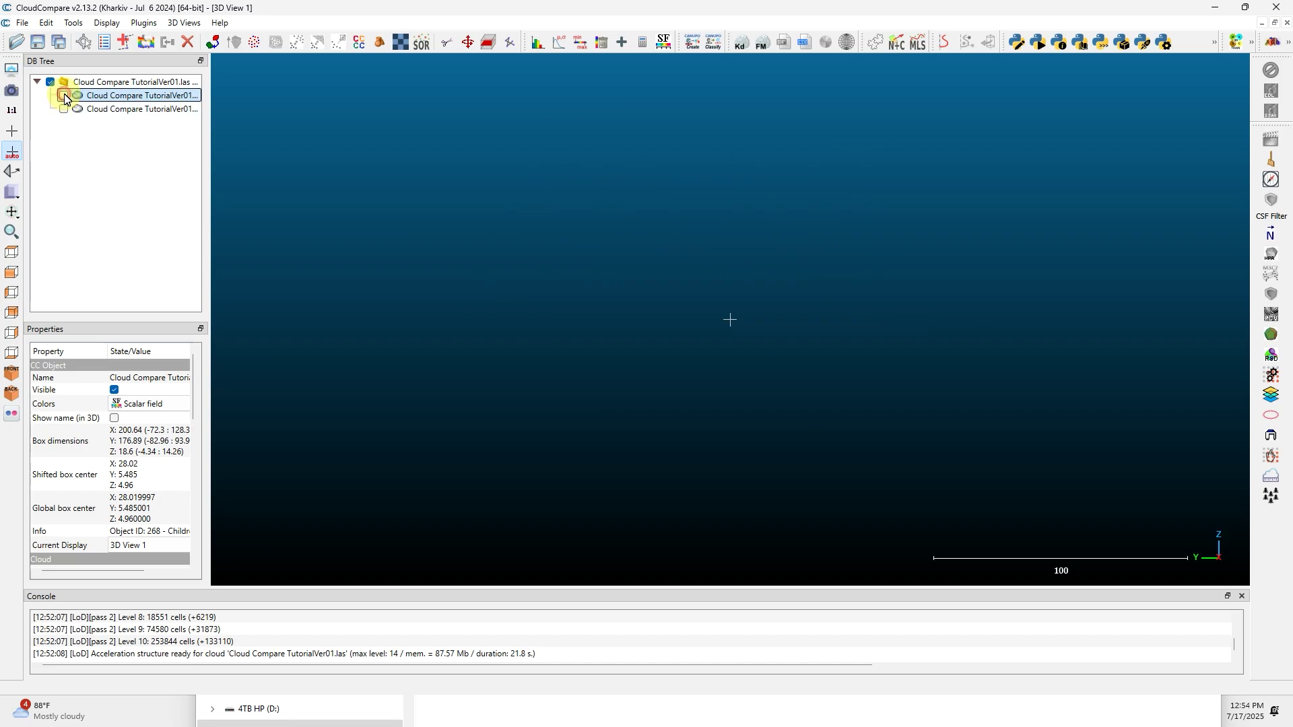
{"action": "left_click", "coordinate": [64, 96]}
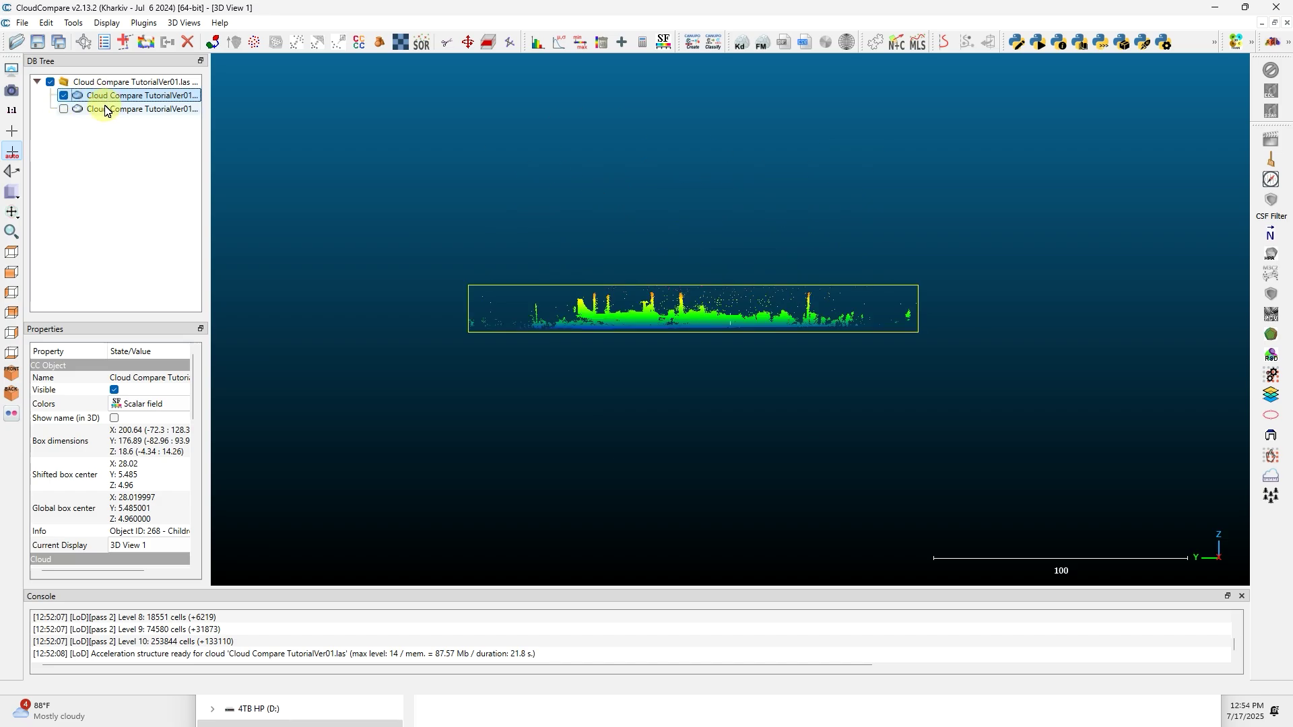
{"action": "left_click", "coordinate": [103, 113]}
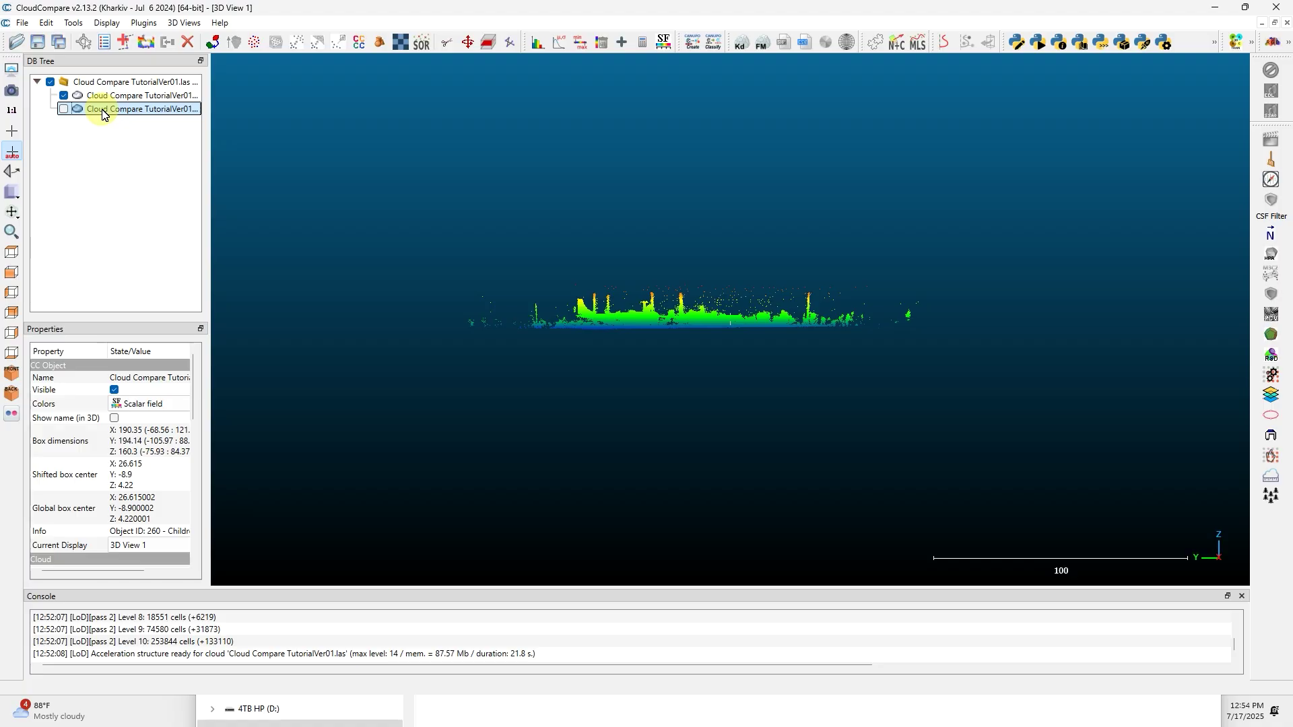
{"action": "key", "text": "Delete"}
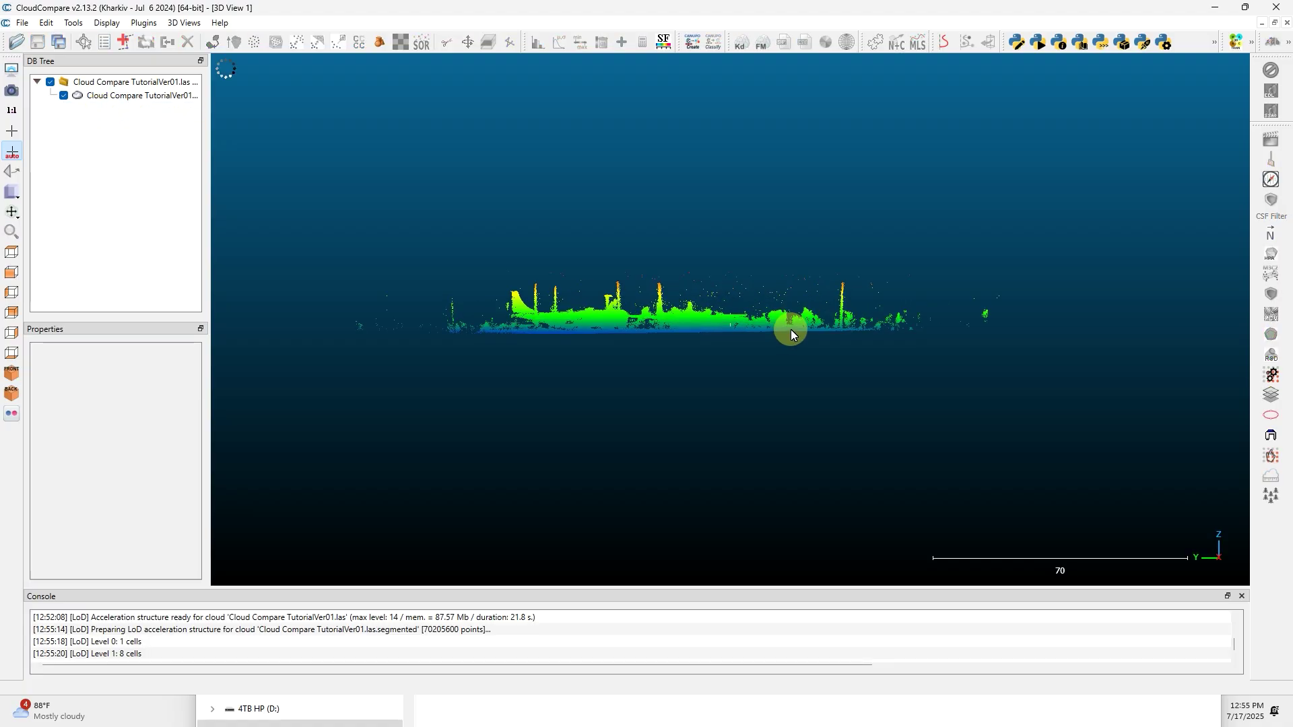
- Centre rotation on the aircraft and switch to a zoomed-out top-down view
{"action": "scroll", "coordinate": [790, 327], "scroll_direction": "up", "scroll_amount": 10}
{"action": "mouse_move", "coordinate": [759, 329]}
{"action": "left_mouse_down"}
{"action": "mouse_move", "coordinate": [634, 363]}
{"action": "mouse_move", "coordinate": [758, 248]}
{"action": "mouse_move", "coordinate": [770, 338]}
{"action": "left_mouse_up"}
{"action": "left_click_drag", "start_coordinate": [737, 380], "coordinate": [772, 363]}
{"action": "double_click", "coordinate": [722, 301]}
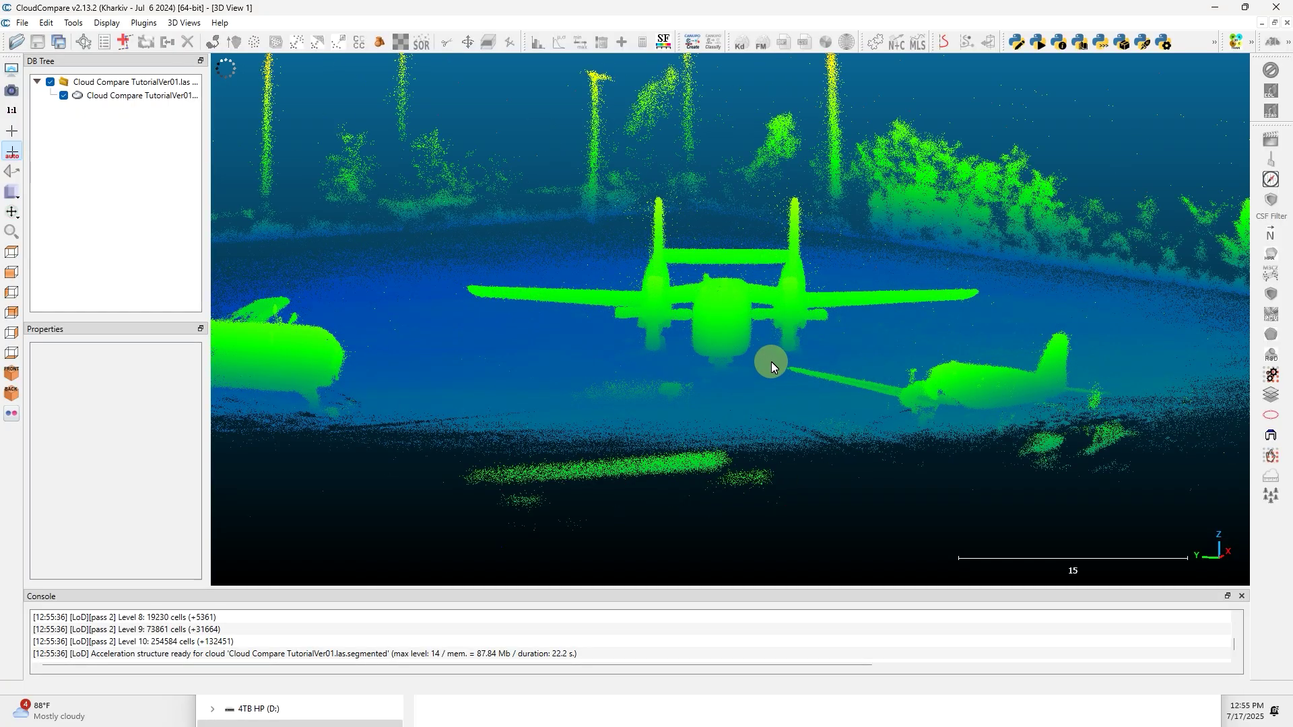
{"action": "key", "text": "8"}
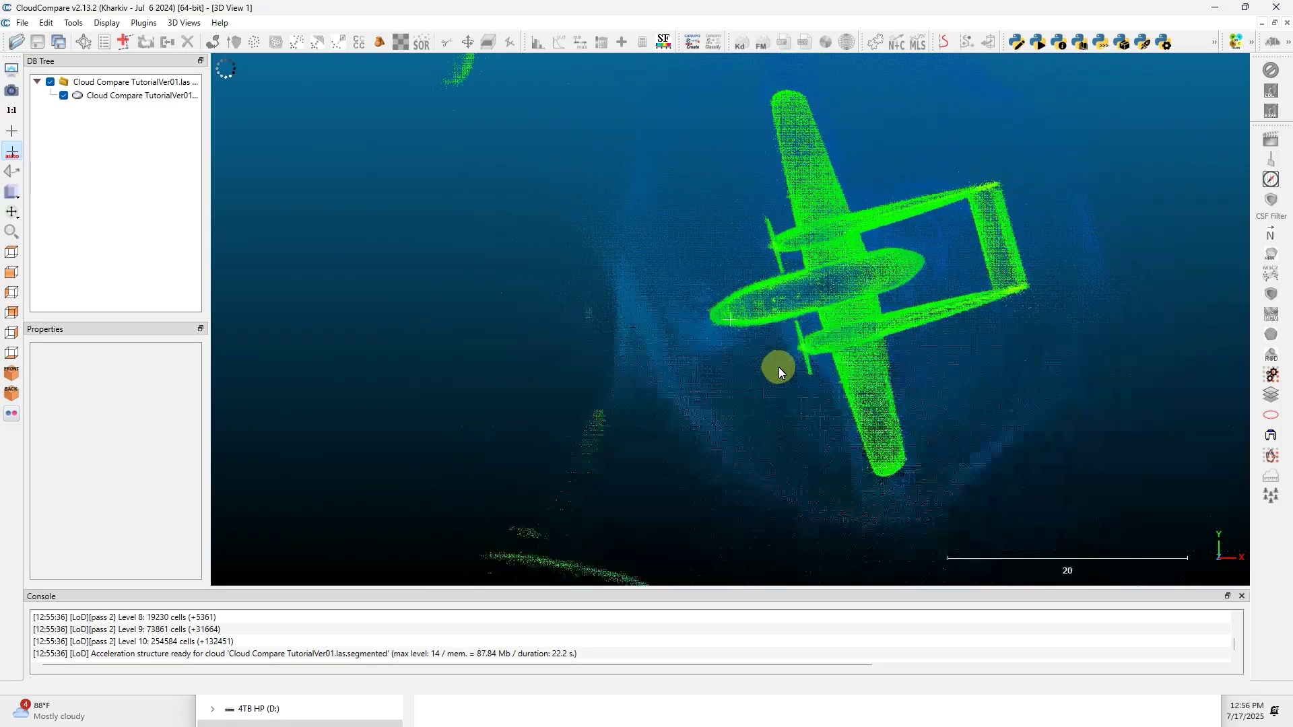
{"action": "scroll", "coordinate": [779, 366], "scroll_direction": "down", "scroll_amount": 3}
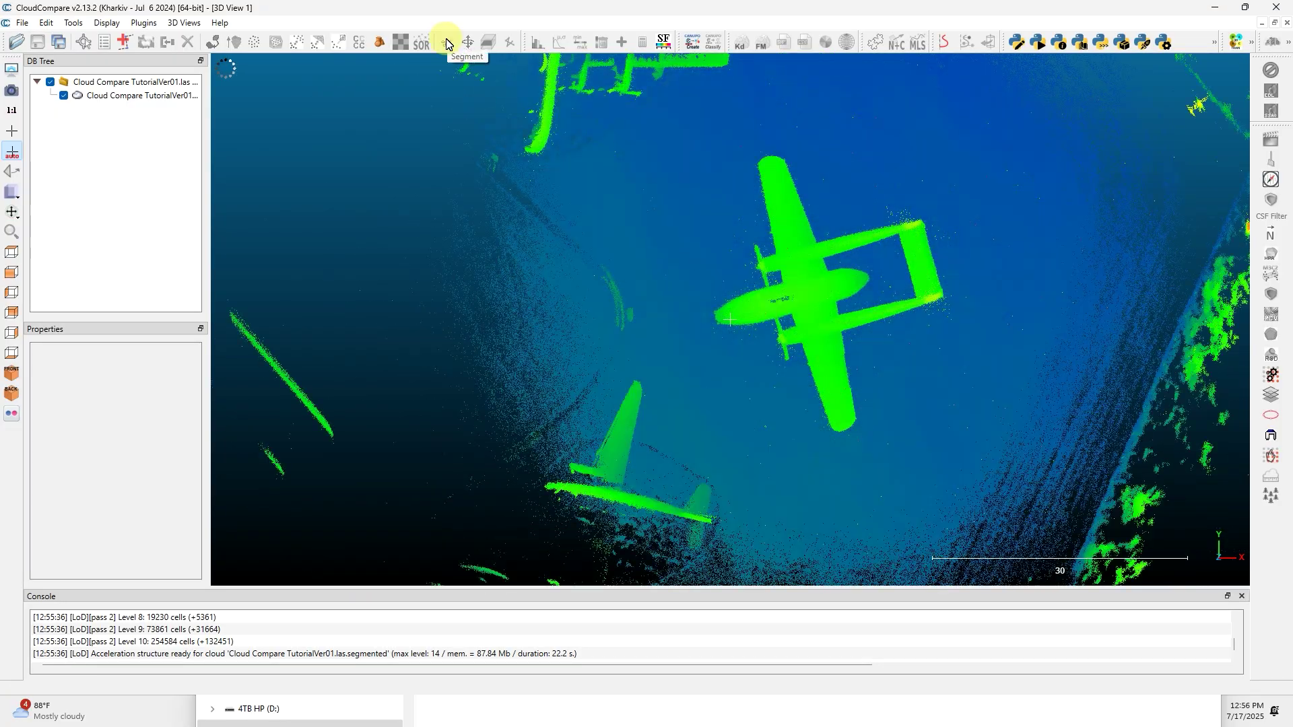
- Select the trimmed cloud and draw a polygon outline around the aircraft and nearby ground
{"action": "left_click", "coordinate": [661, 160]}
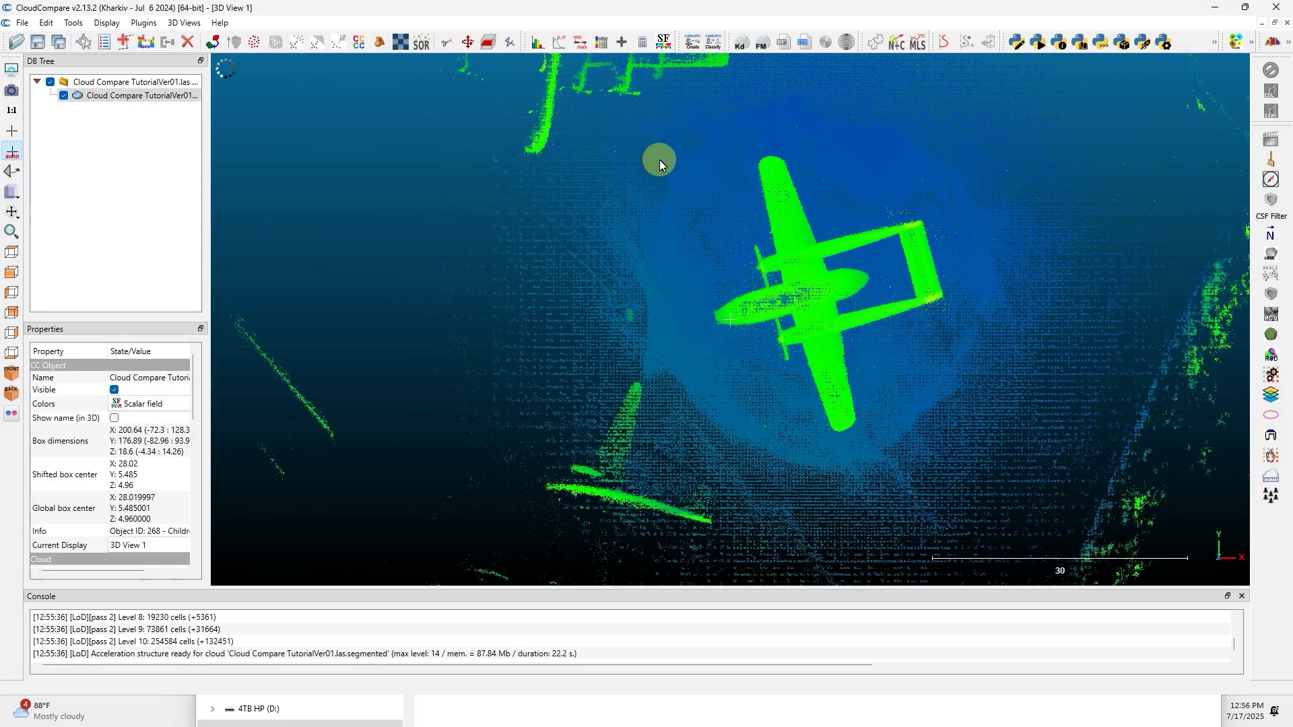
{"action": "key", "text": "t"}
{"action": "left_click", "coordinate": [851, 123]}
{"action": "left_click", "coordinate": [650, 157]}
{"action": "left_click", "coordinate": [744, 472]}
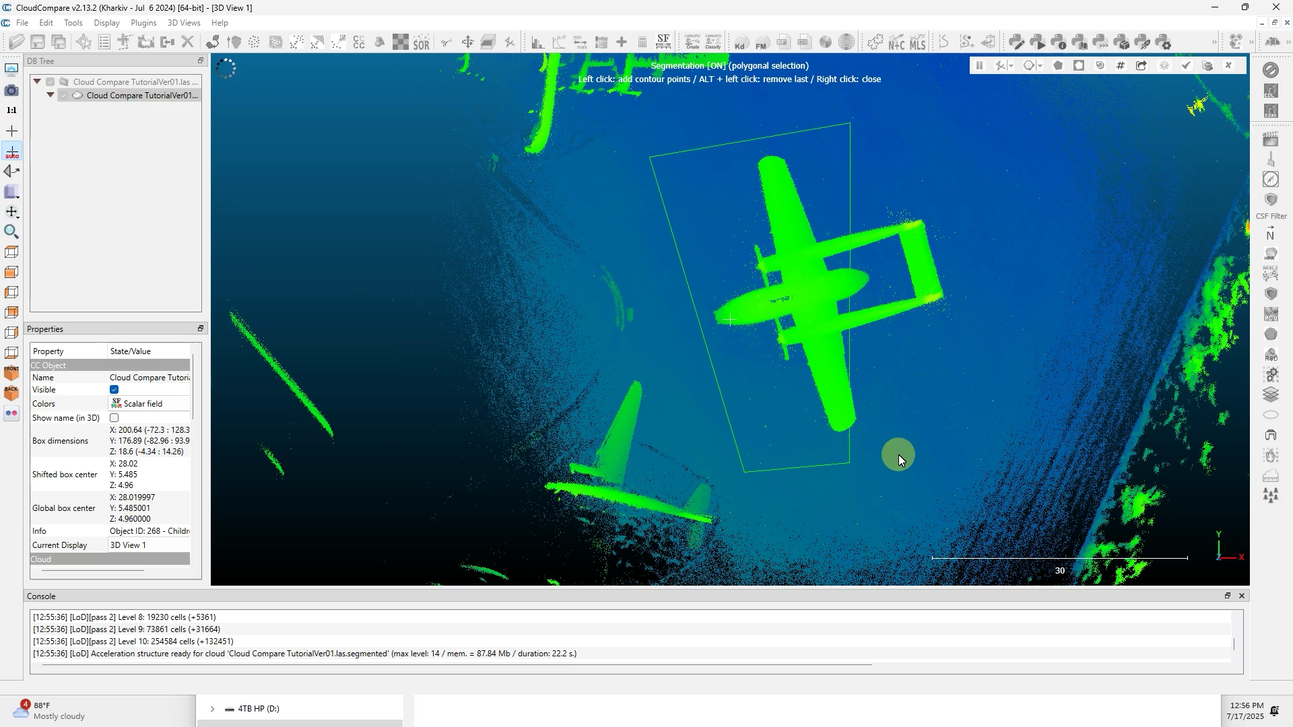
{"action": "left_click", "coordinate": [1030, 411]}
{"action": "left_click", "coordinate": [928, 117]}
{"action": "right_click", "coordinate": [950, 201]}
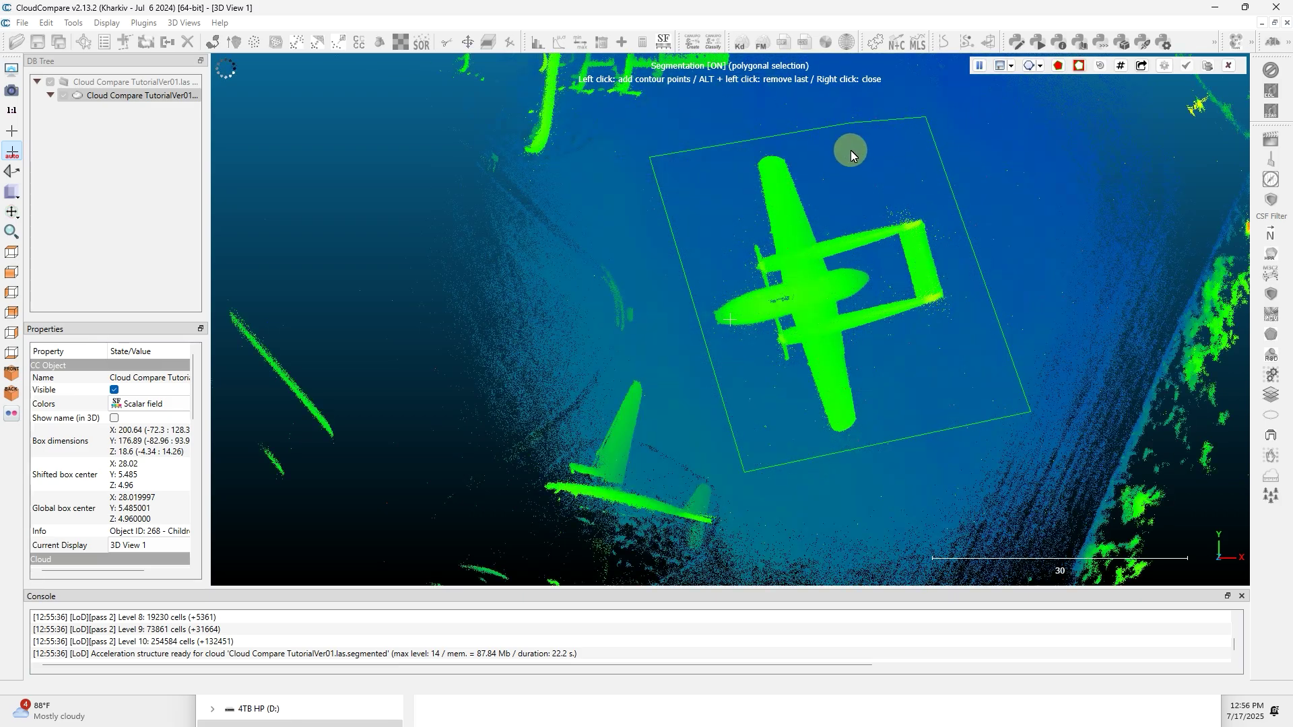
- Keep the inside area and delete hidden points, leaving a 44.67 × 41.68 × 16.68 patch
{"action": "left_click", "coordinate": [1060, 68]}
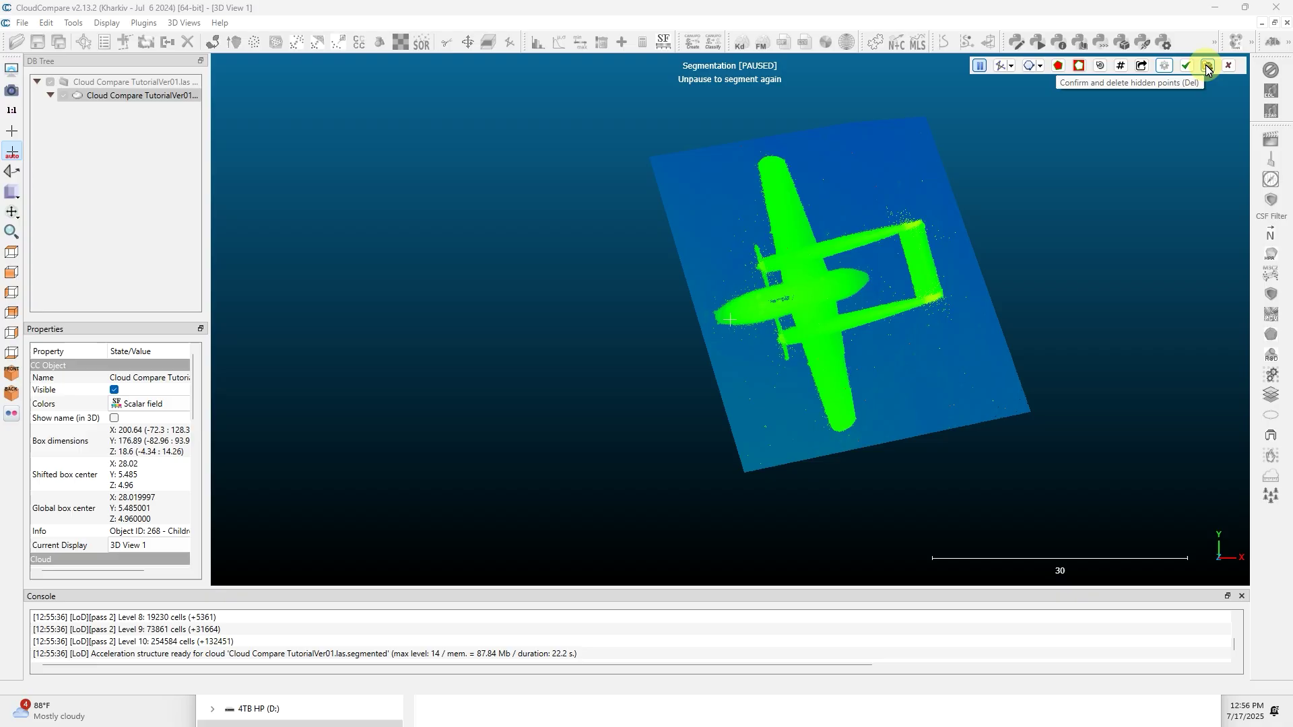
{"action": "left_click", "coordinate": [1208, 68]}
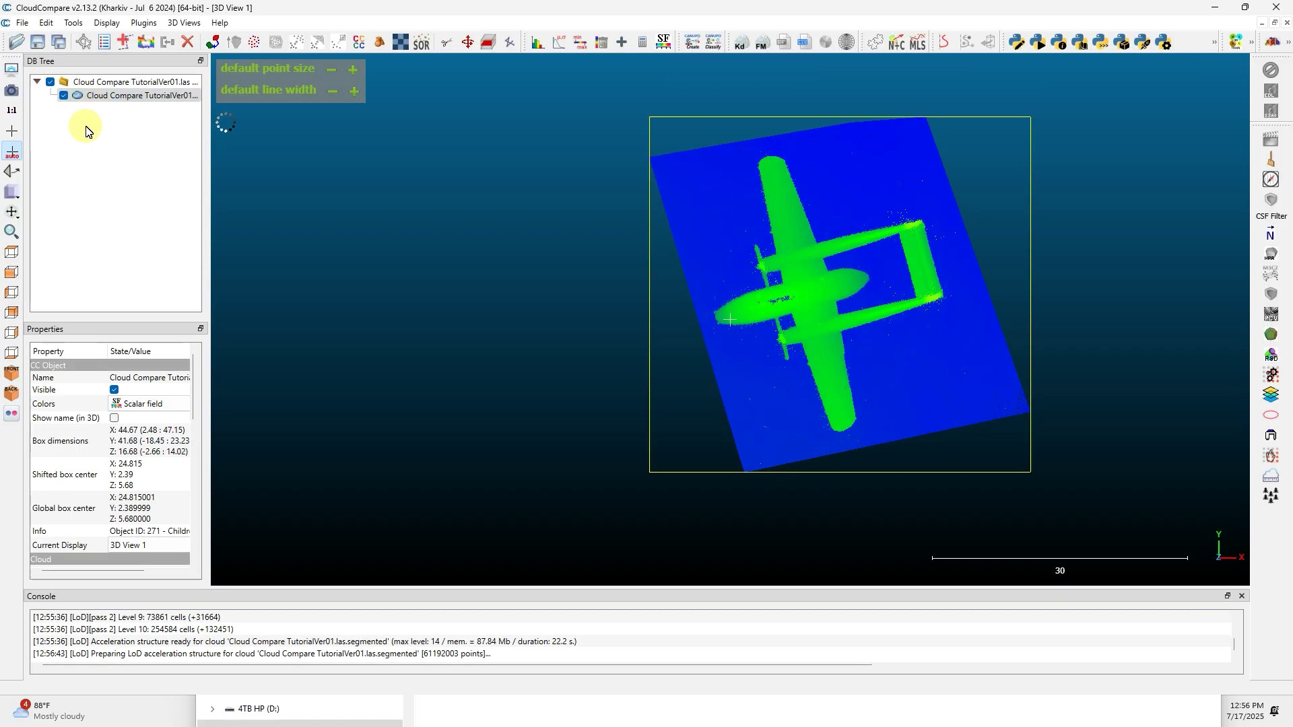
{"action": "left_click_drag", "start_coordinate": [802, 341], "coordinate": [743, 364]}
{"action": "scroll", "coordinate": [743, 364], "scroll_direction": "up", "scroll_amount": 3}
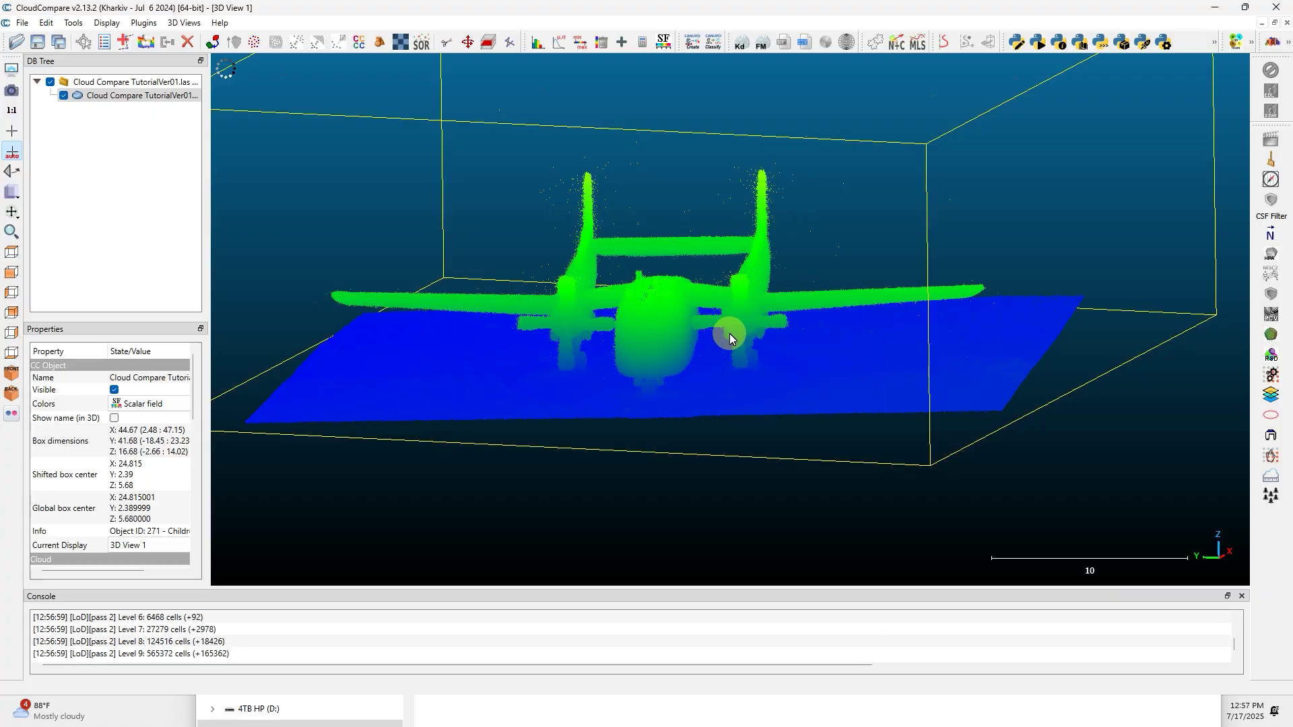
- Run SOR with 6 points and nSigma 1.00, then select the new 43.72 × 41.37 × 8.28 cloud
{"action": "left_click", "coordinate": [422, 43]}
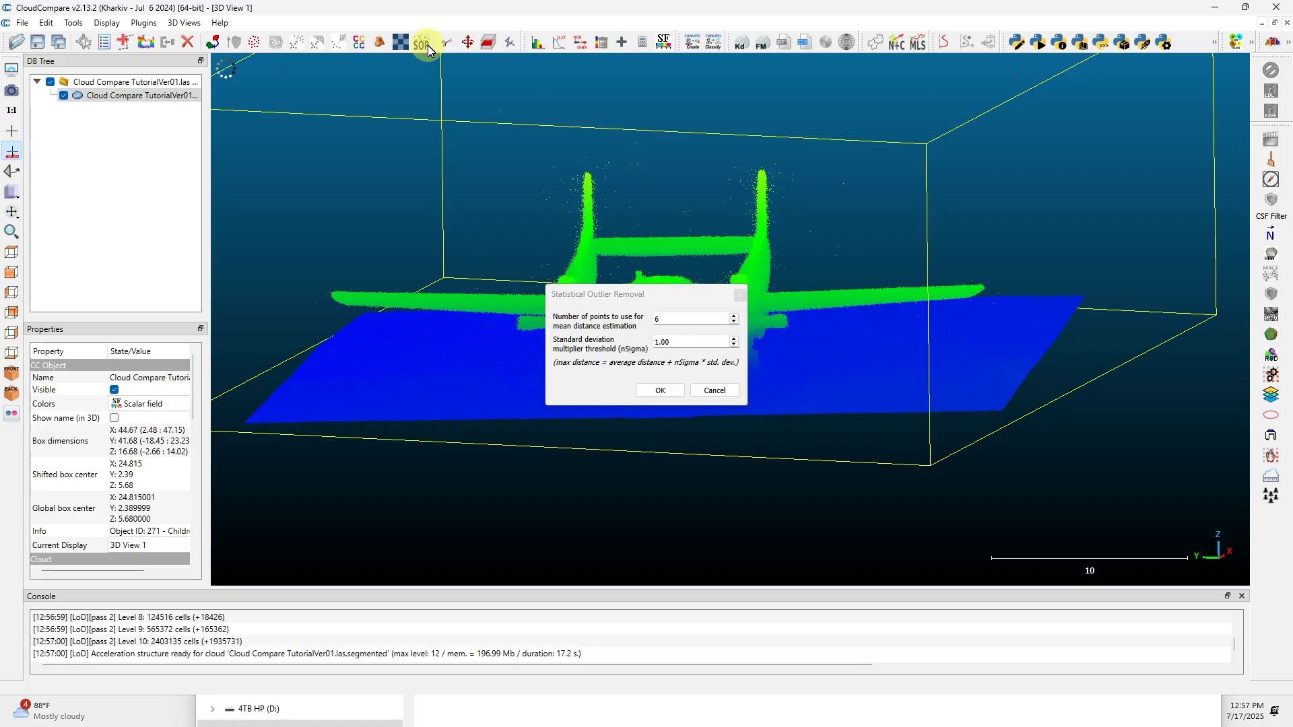
{"action": "left_click", "coordinate": [666, 392]}
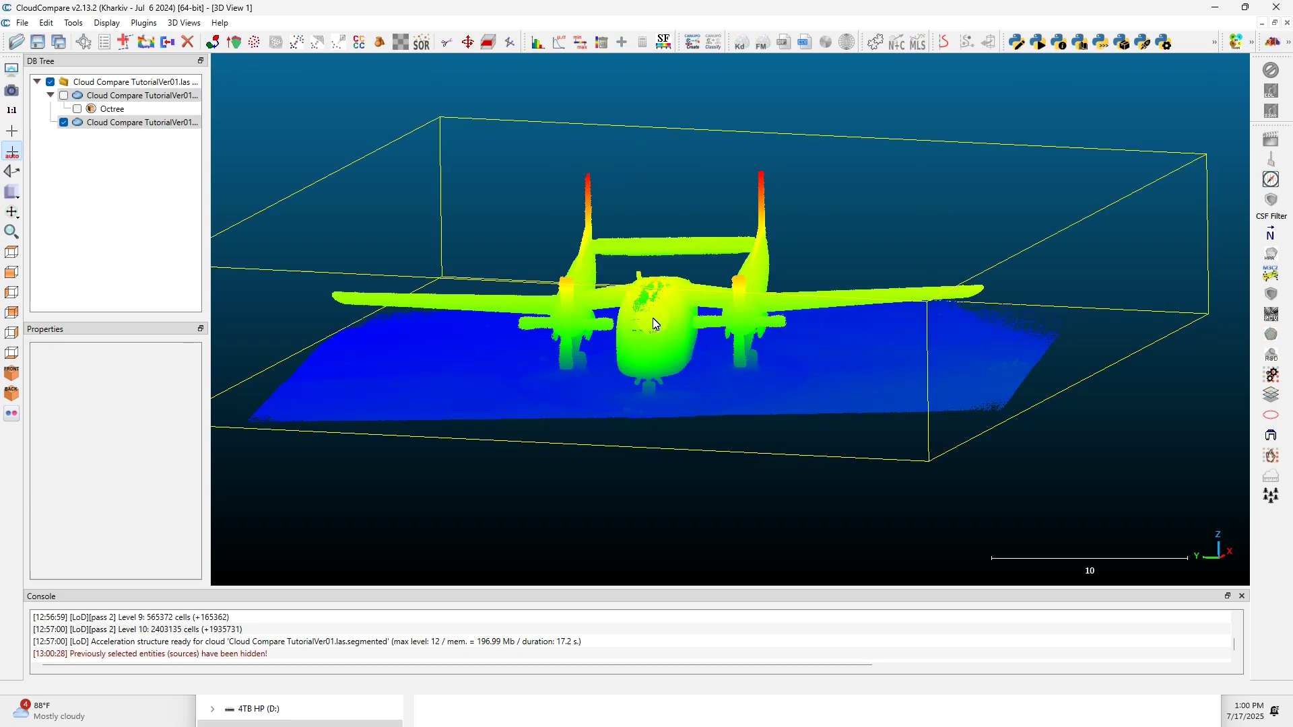
{"action": "left_click", "coordinate": [544, 326]}
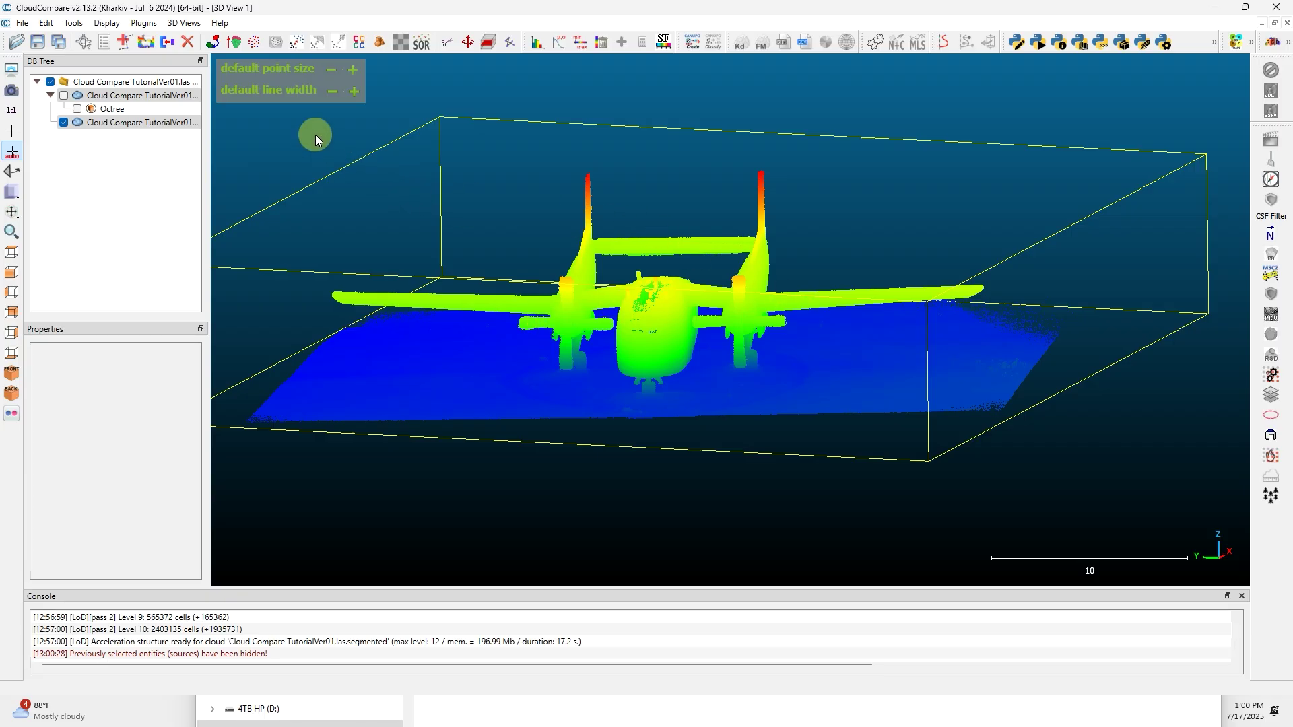
{"action": "left_click", "coordinate": [108, 125]}
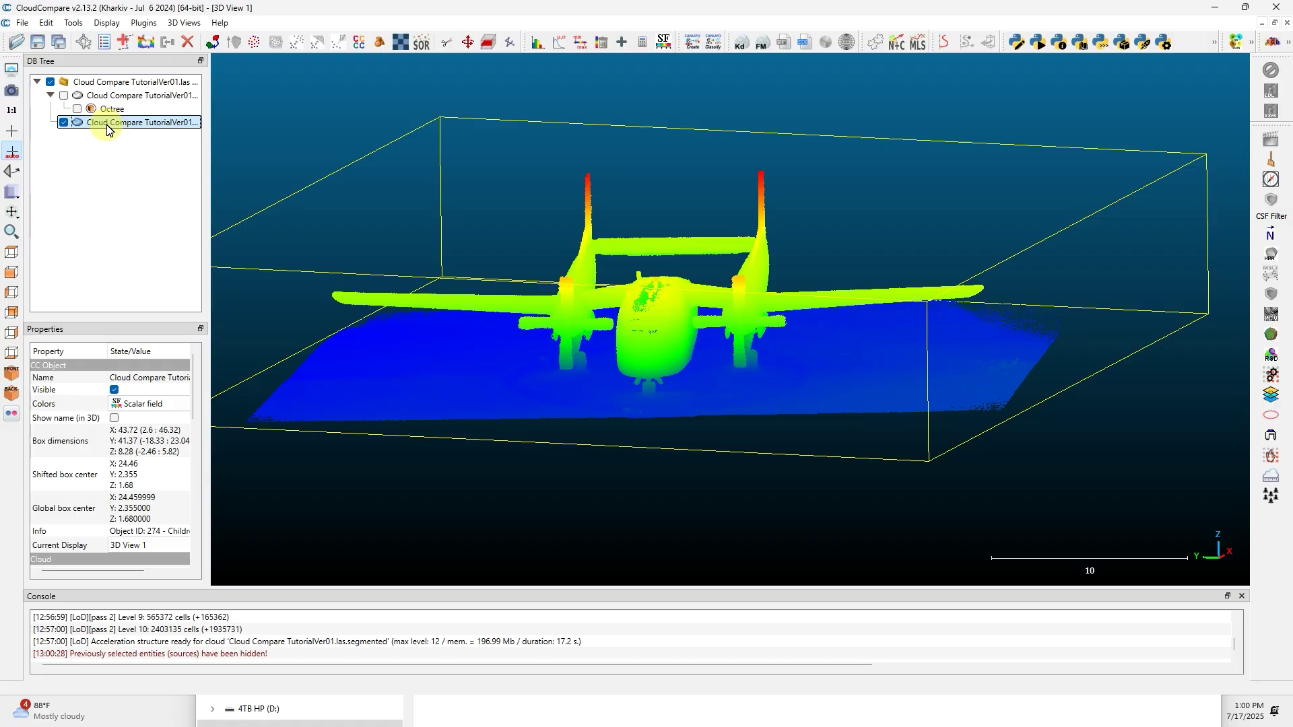
- Save the cleaned cloud as 'Cloud Compare TutorialVer01.las.segmented.ply' with the PLY file type
{"action": "left_click", "coordinate": [37, 42]}
{"action": "left_click", "coordinate": [389, 583]}
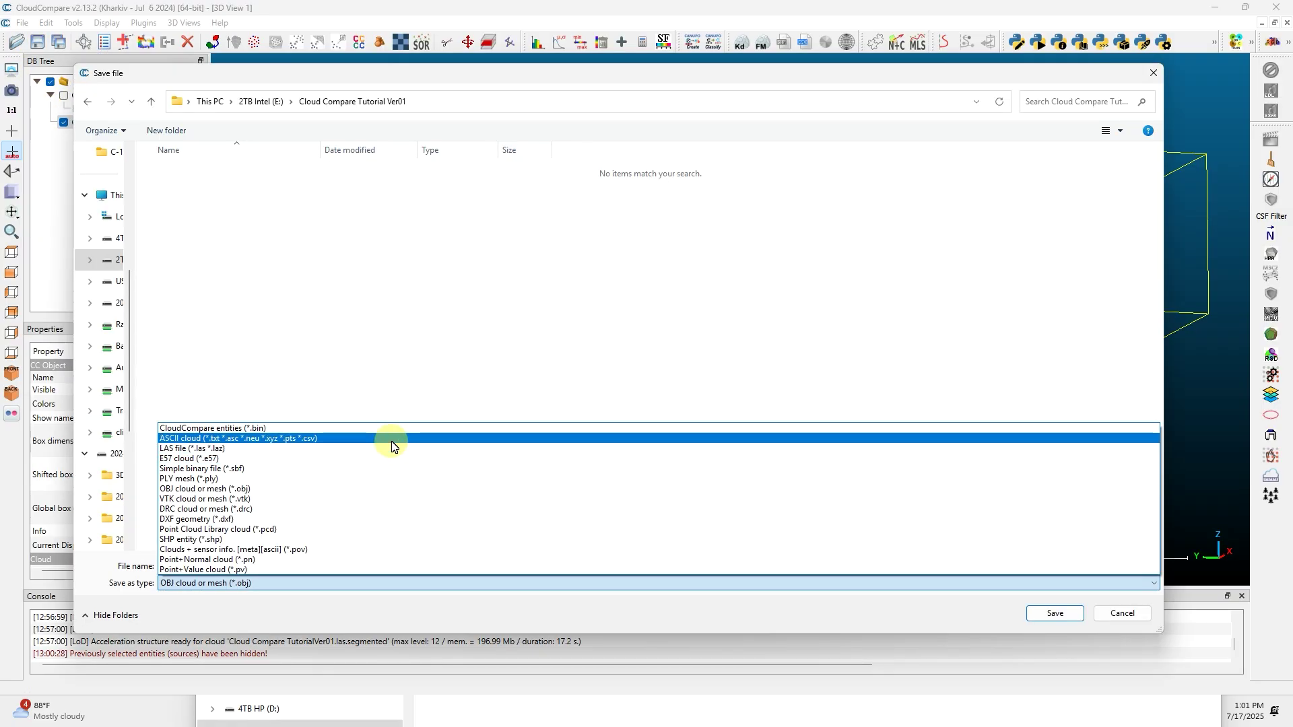
{"action": "left_click", "coordinate": [369, 479]}
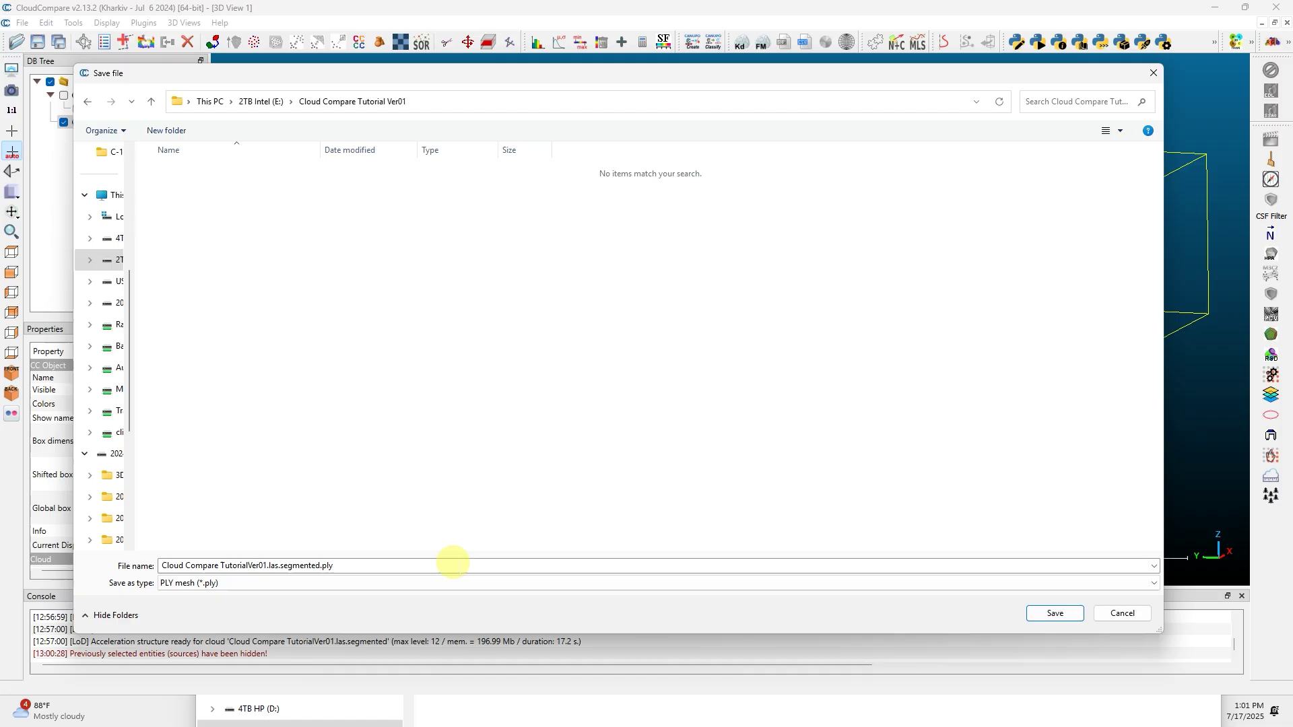
{"action": "left_click", "coordinate": [1056, 614]}
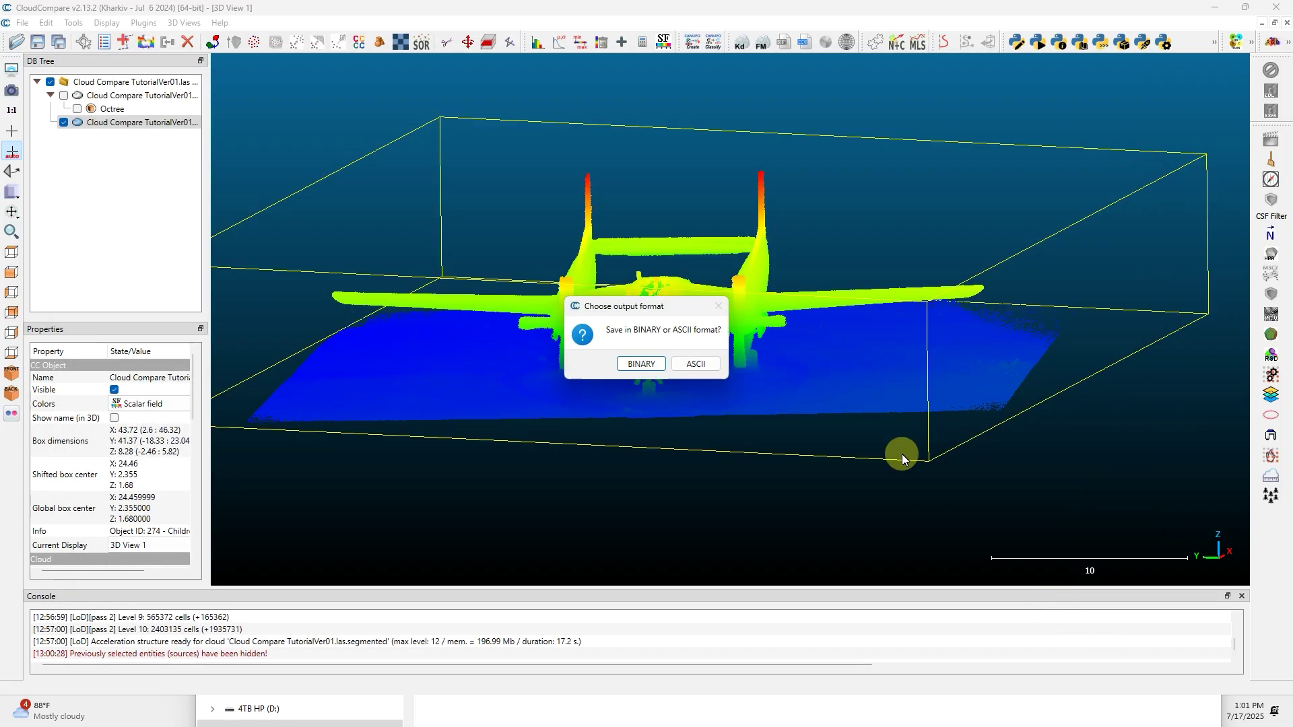
- Write the PLY in ASCII format and import the segmented PLY cloud into Blender
{"action": "left_click", "coordinate": [697, 364]}
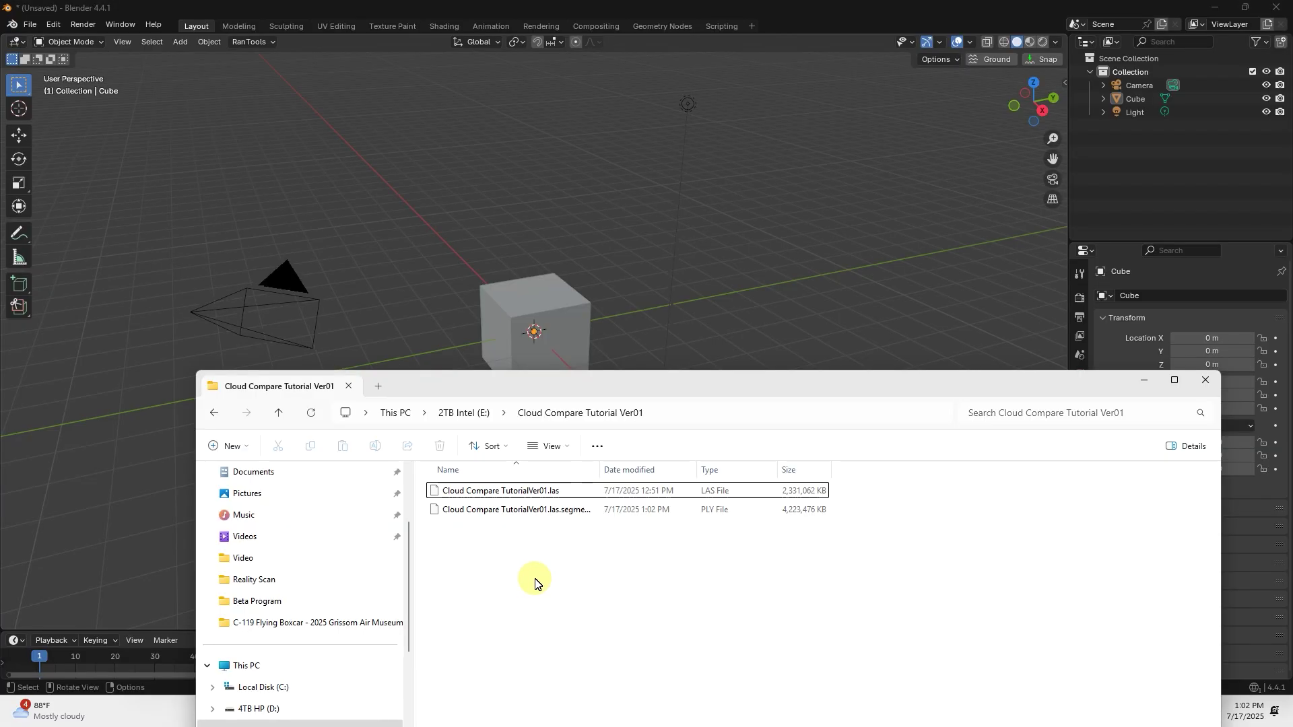
{"action": "left_click", "coordinate": [547, 515]}
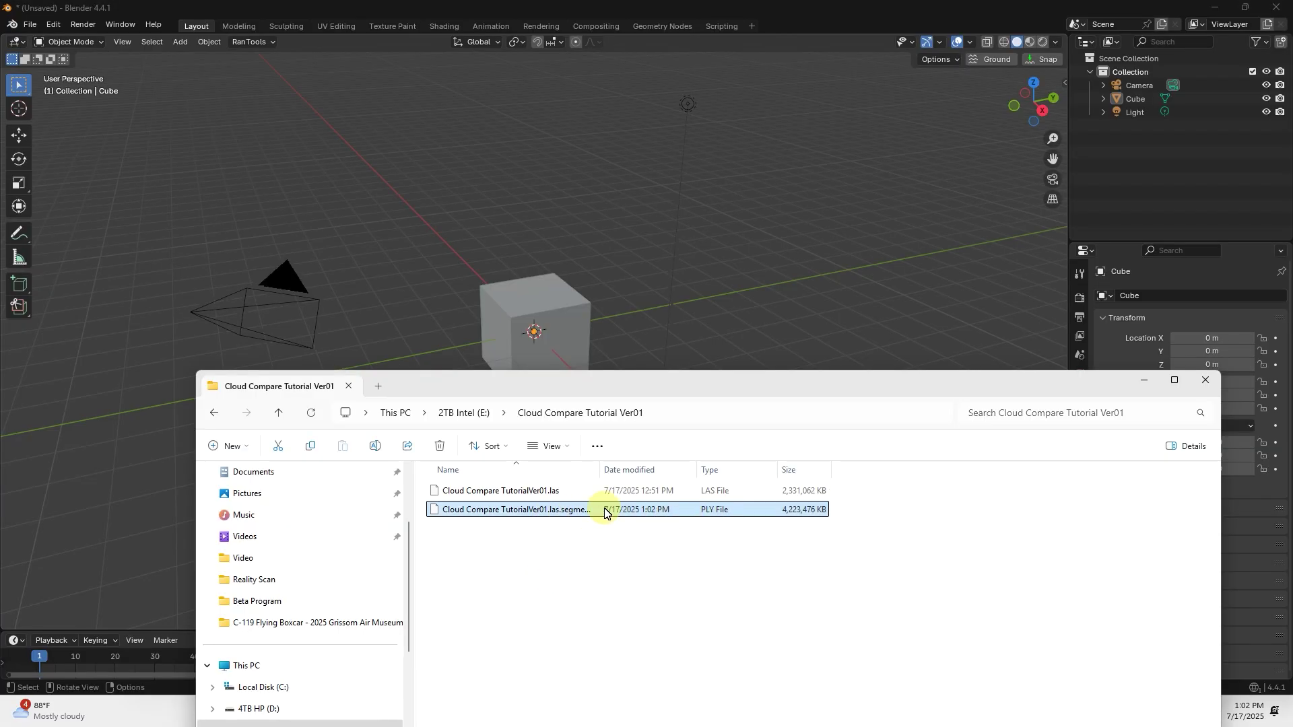
{"action": "left_click_drag", "start_coordinate": [530, 513], "coordinate": [682, 265]}
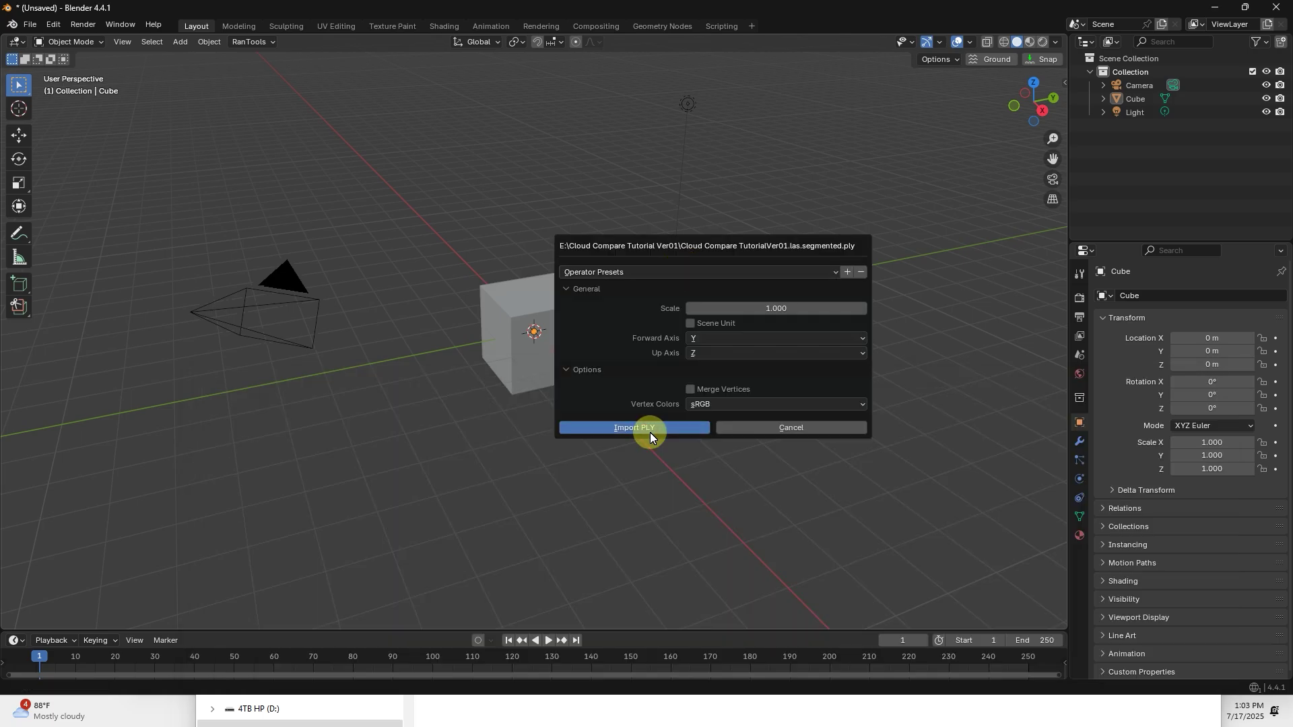
{"action": "left_click", "coordinate": [650, 428]}
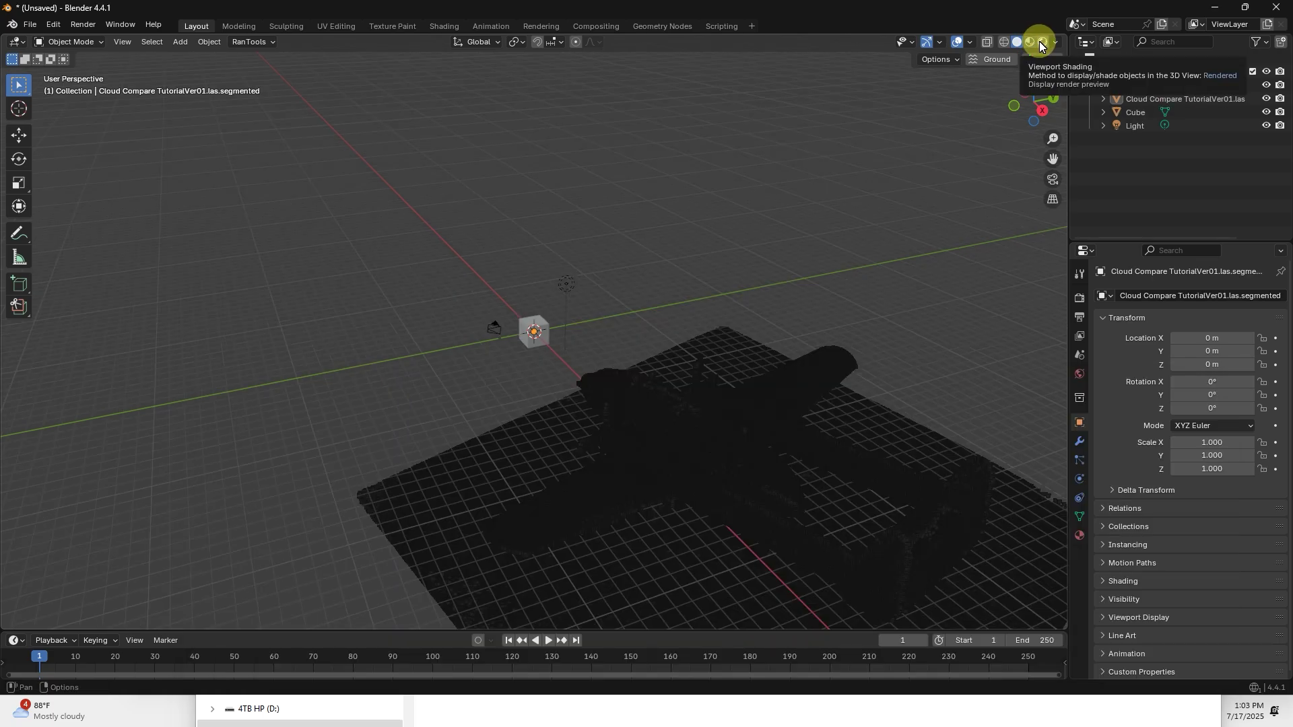
- Switch the Blender viewport to Rendered shading and view the aircraft from the front
{"action": "left_click", "coordinate": [1042, 43]}
{"action": "left_click", "coordinate": [1139, 127]}
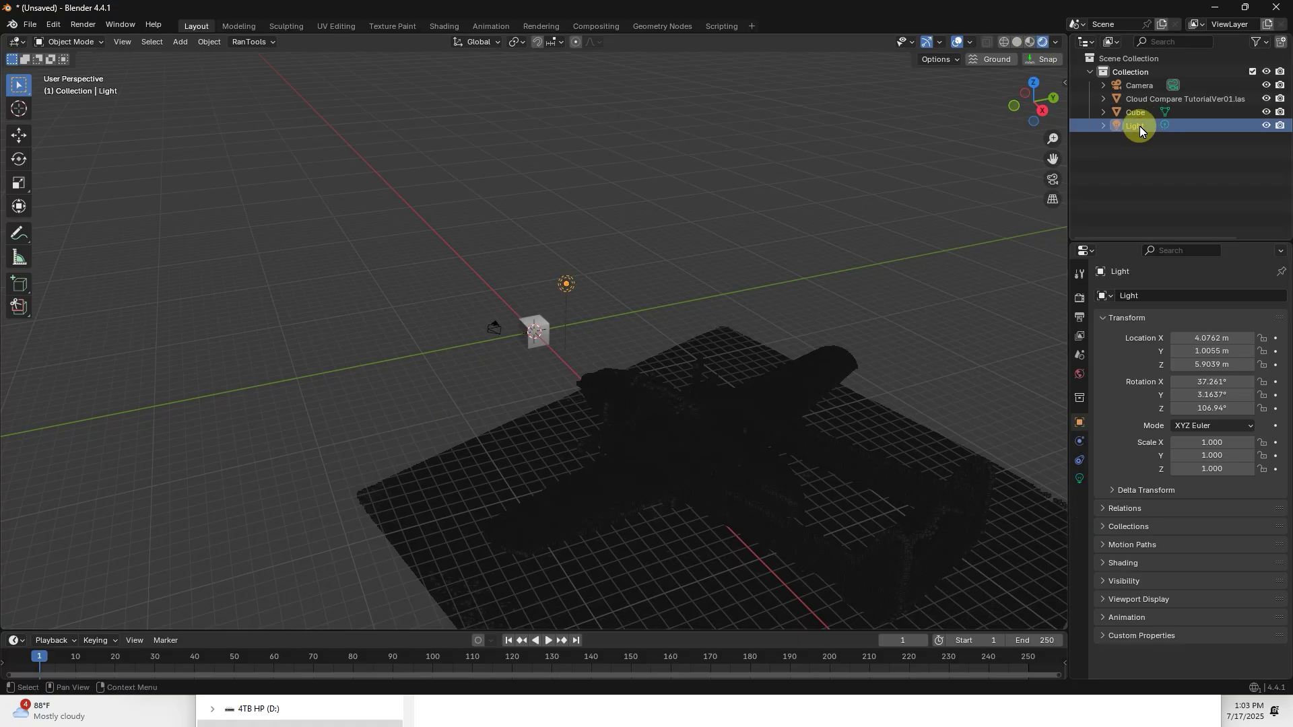
{"action": "middle_click_drag", "start_coordinate": [495, 380], "coordinate": [636, 329]}
{"action": "scroll", "coordinate": [636, 328], "scroll_direction": "up", "scroll_amount": 5}
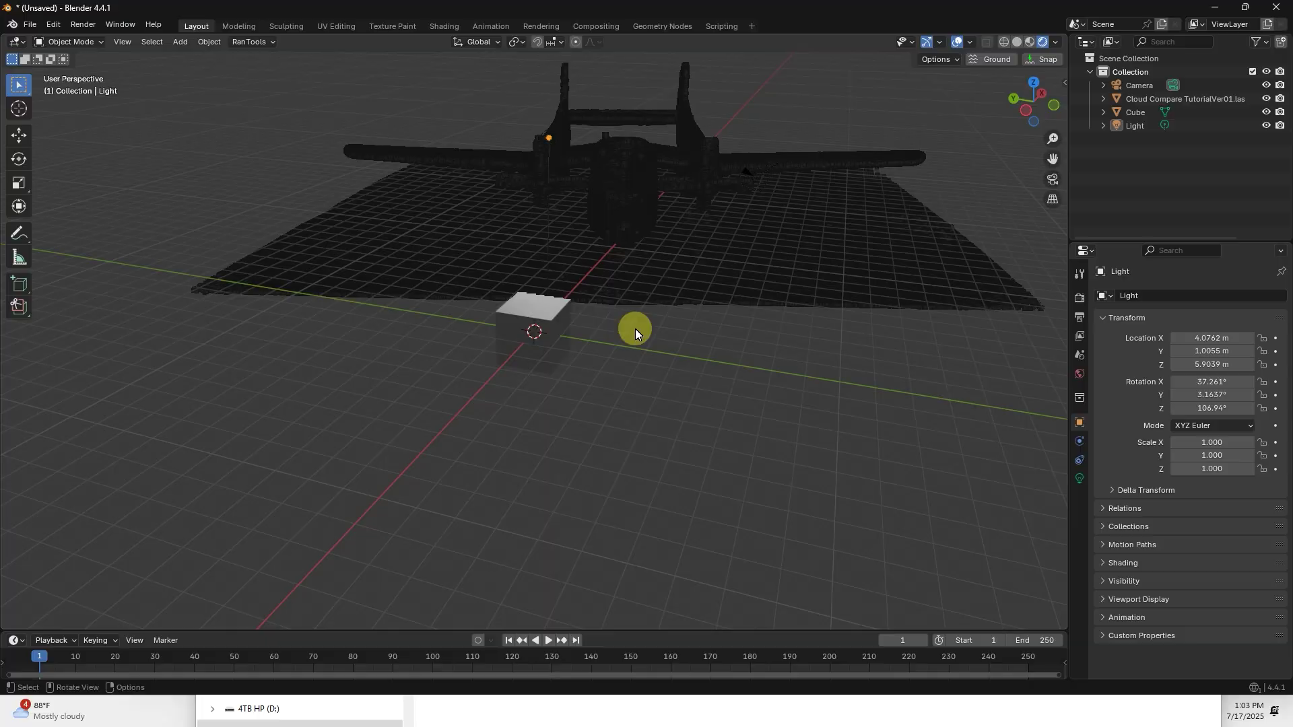
{"action": "right_click", "coordinate": [636, 328]}
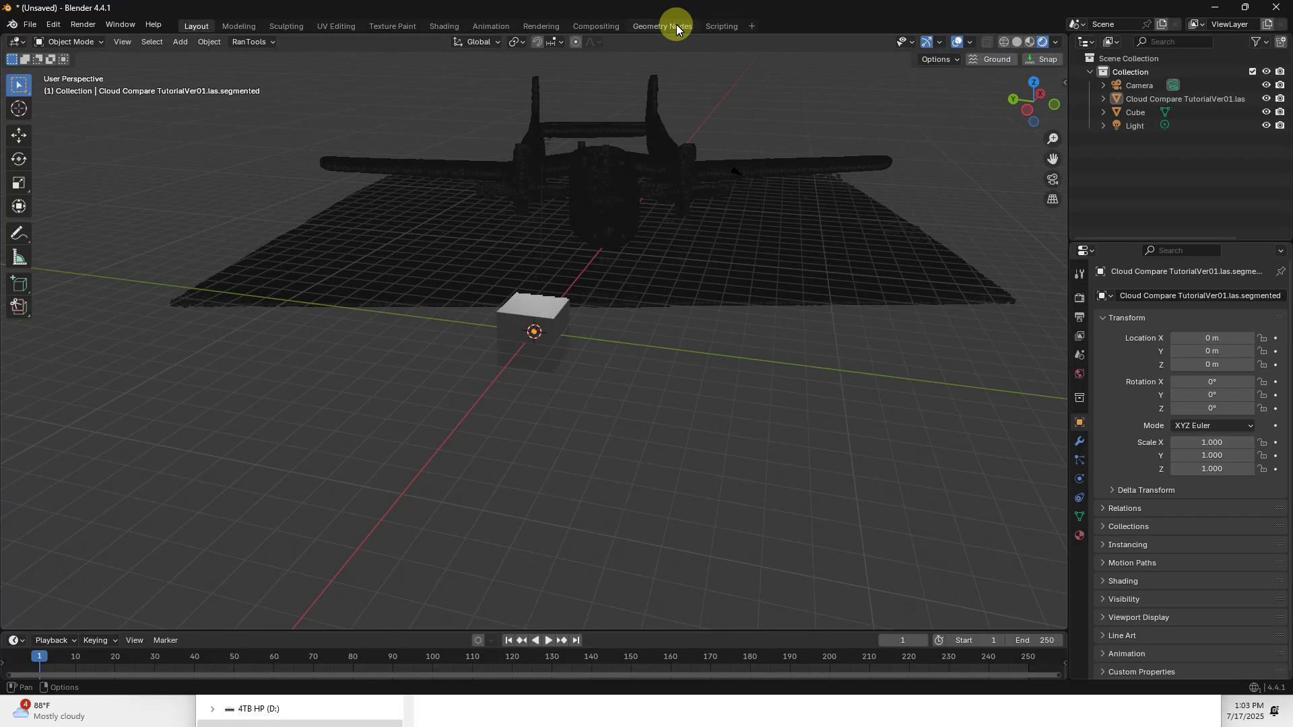
- Create a new Geometry Nodes tree and insert a Mesh to Points node between input and output
{"action": "left_click", "coordinate": [676, 27]}
{"action": "left_click", "coordinate": [526, 341]}
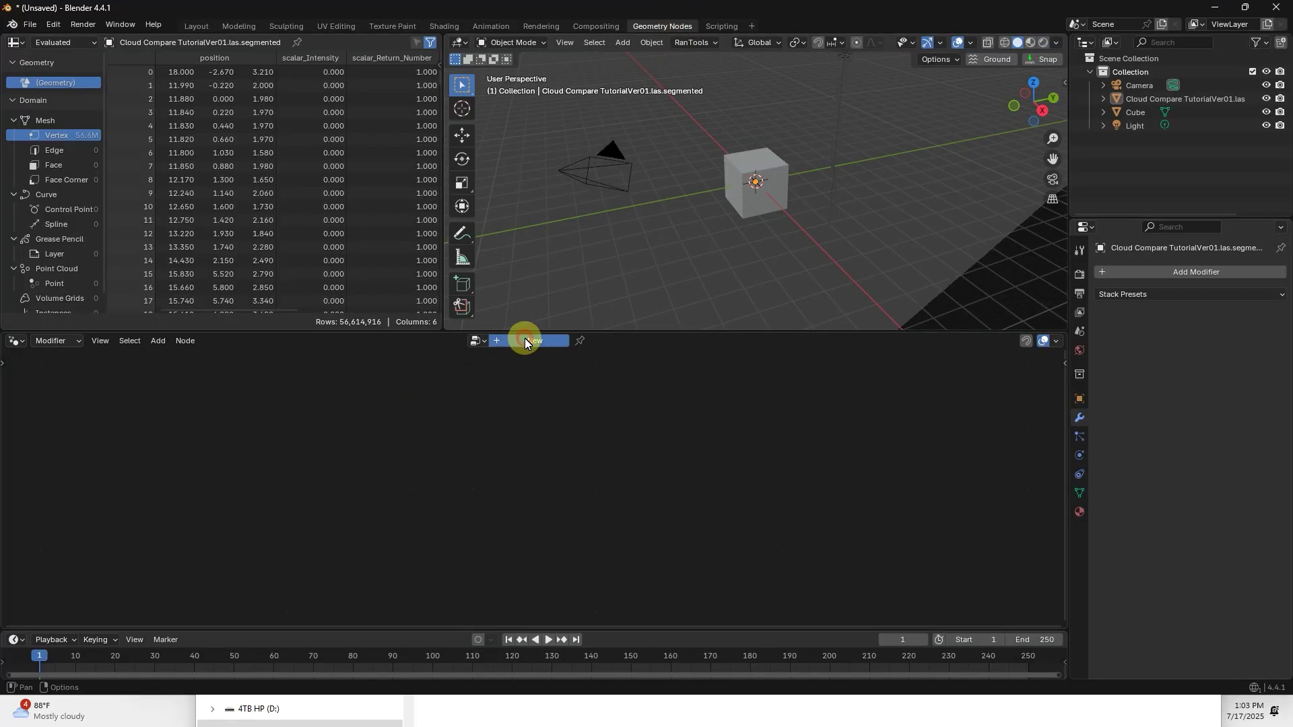
{"action": "key", "text": "shift+a"}
{"action": "mouse_move", "coordinate": [544, 478]}
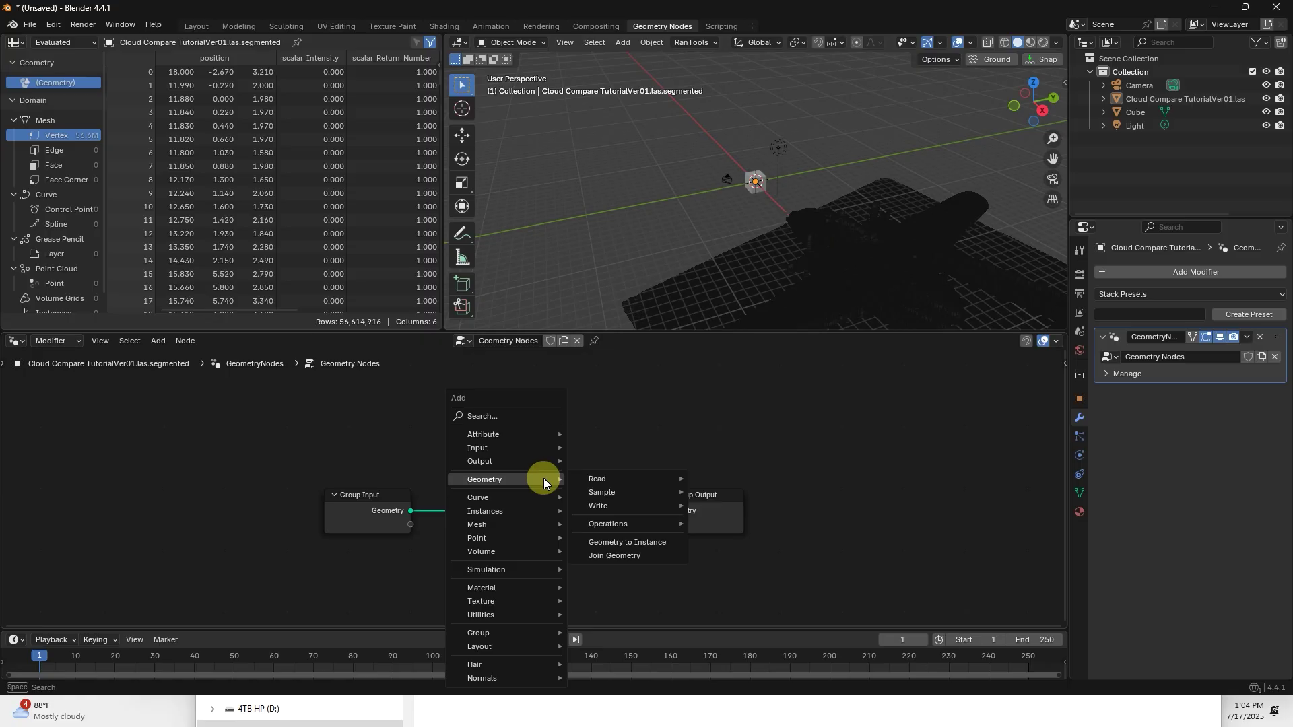
{"action": "type", "text": "mesh"}
{"action": "left_click", "coordinate": [572, 536]}
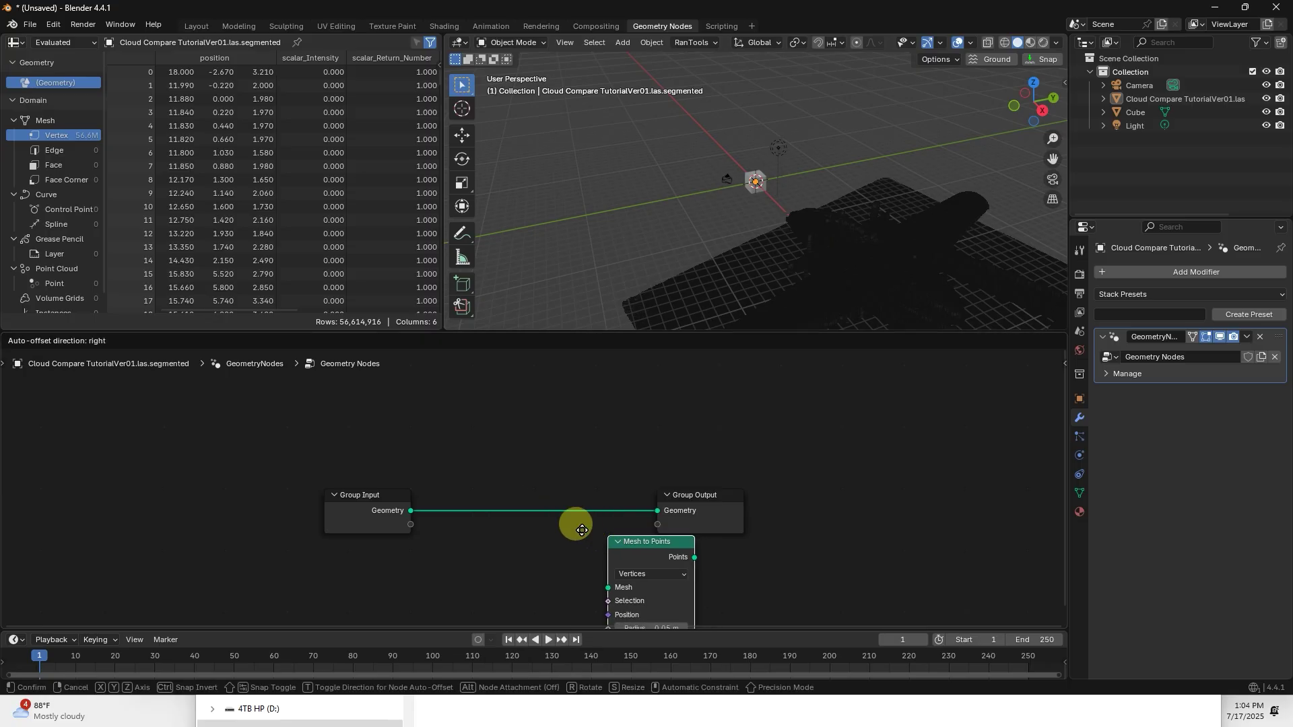
{"action": "left_click", "coordinate": [438, 522]}
- Switch the viewport to Rendered shading and view the aircraft as 56.6M points
{"action": "left_click", "coordinate": [1042, 43]}
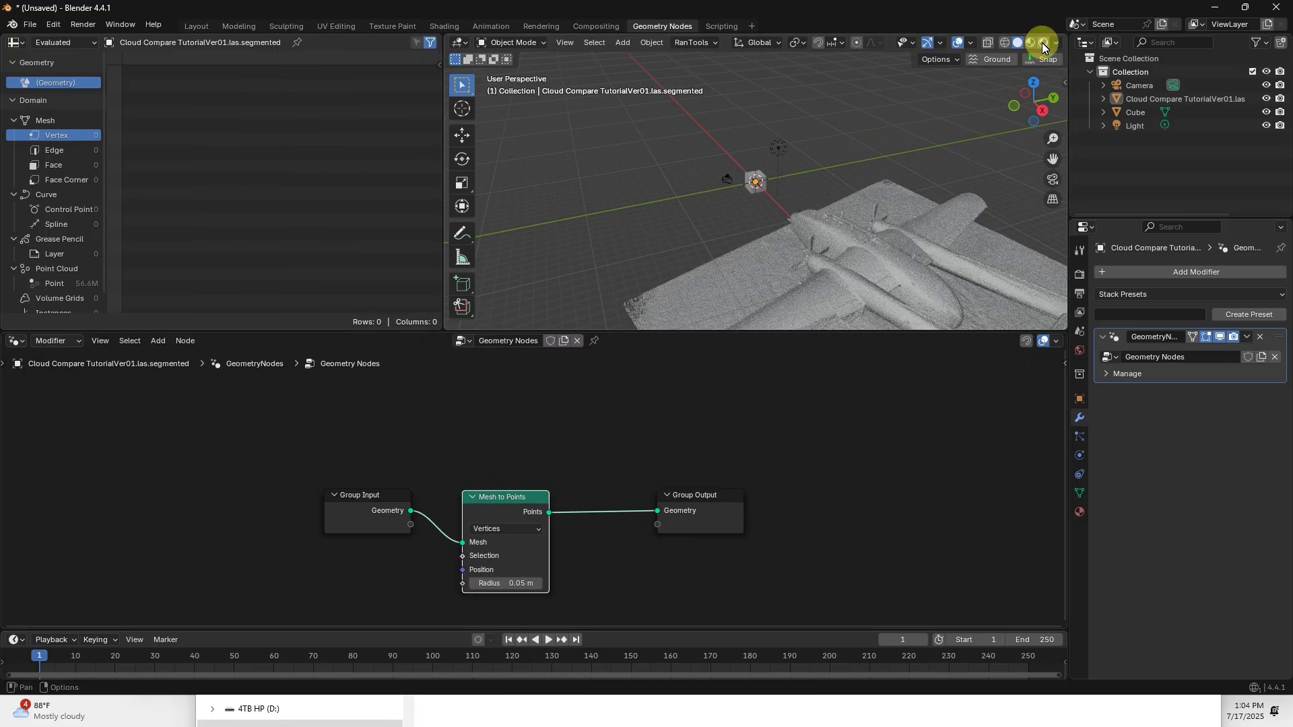
{"action": "middle_click_drag", "start_coordinate": [652, 208], "coordinate": [863, 204]}
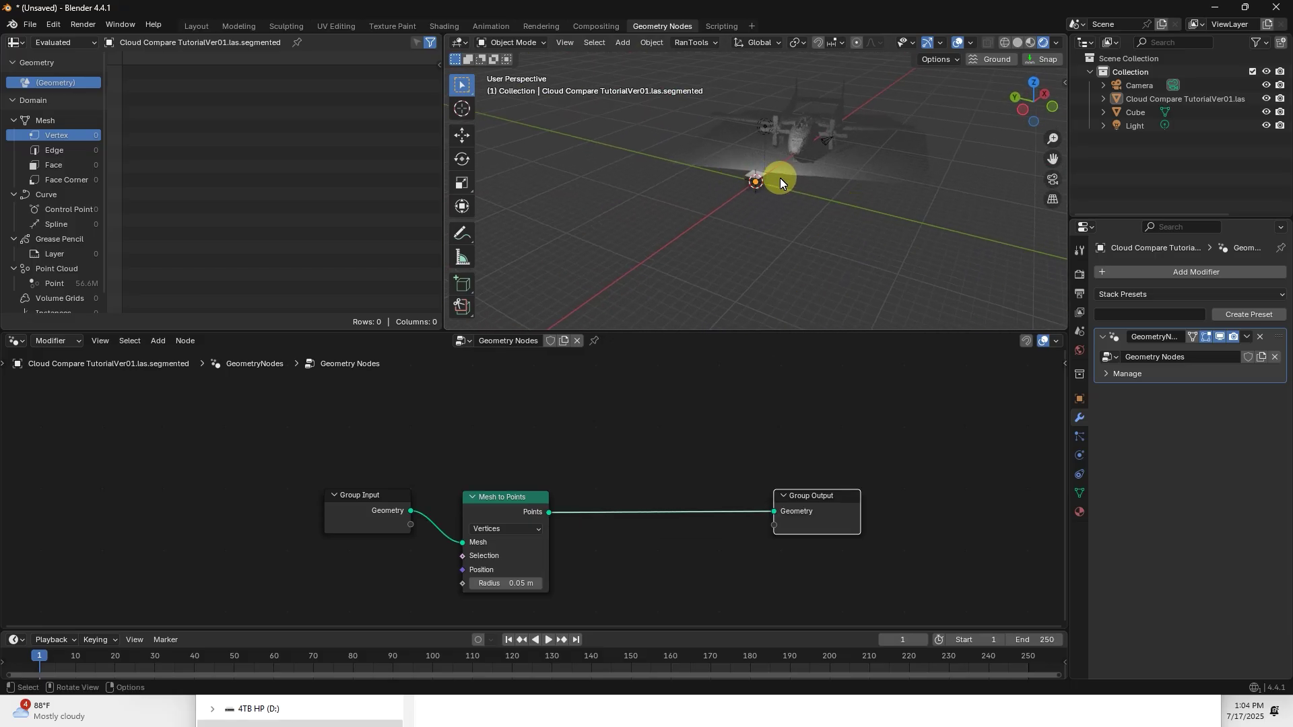
{"action": "scroll", "coordinate": [785, 177], "scroll_direction": "up", "scroll_amount": 8}
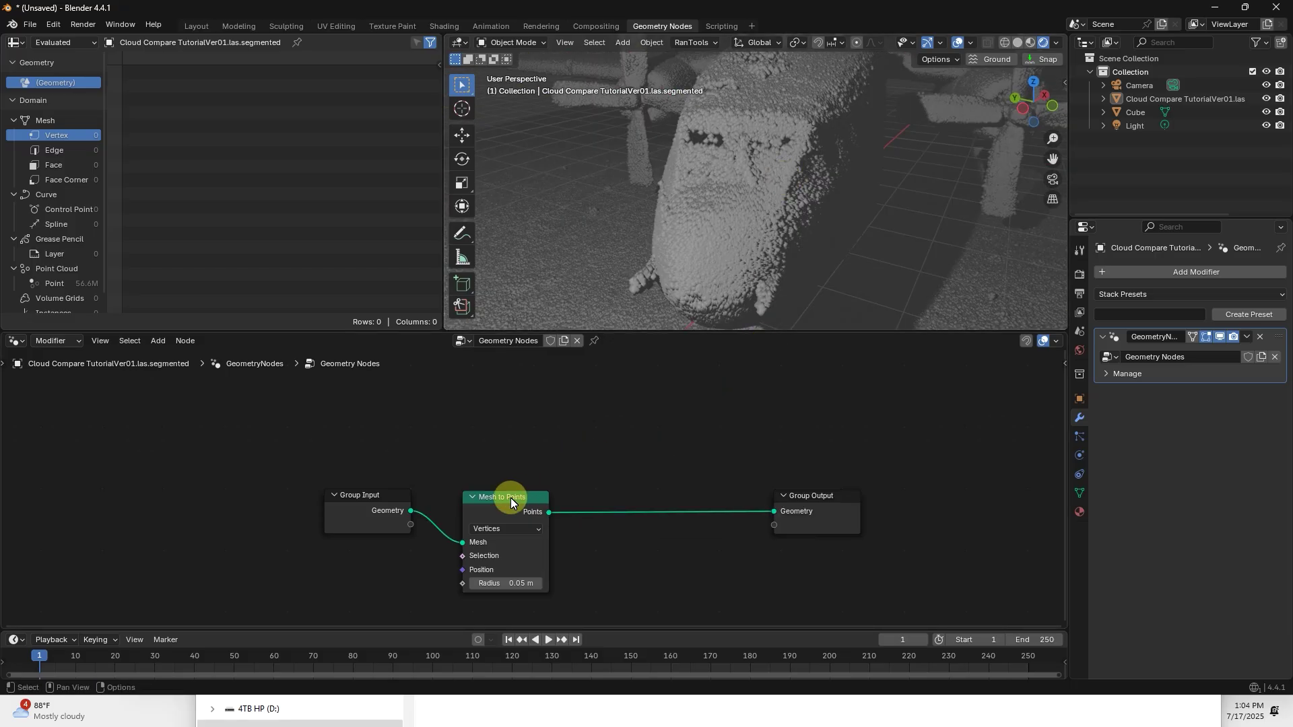
- Insert a Set Point Radius node between Mesh to Points and the output
{"action": "key", "text": "shift+a"}
{"action": "type", "text": "point rad"}
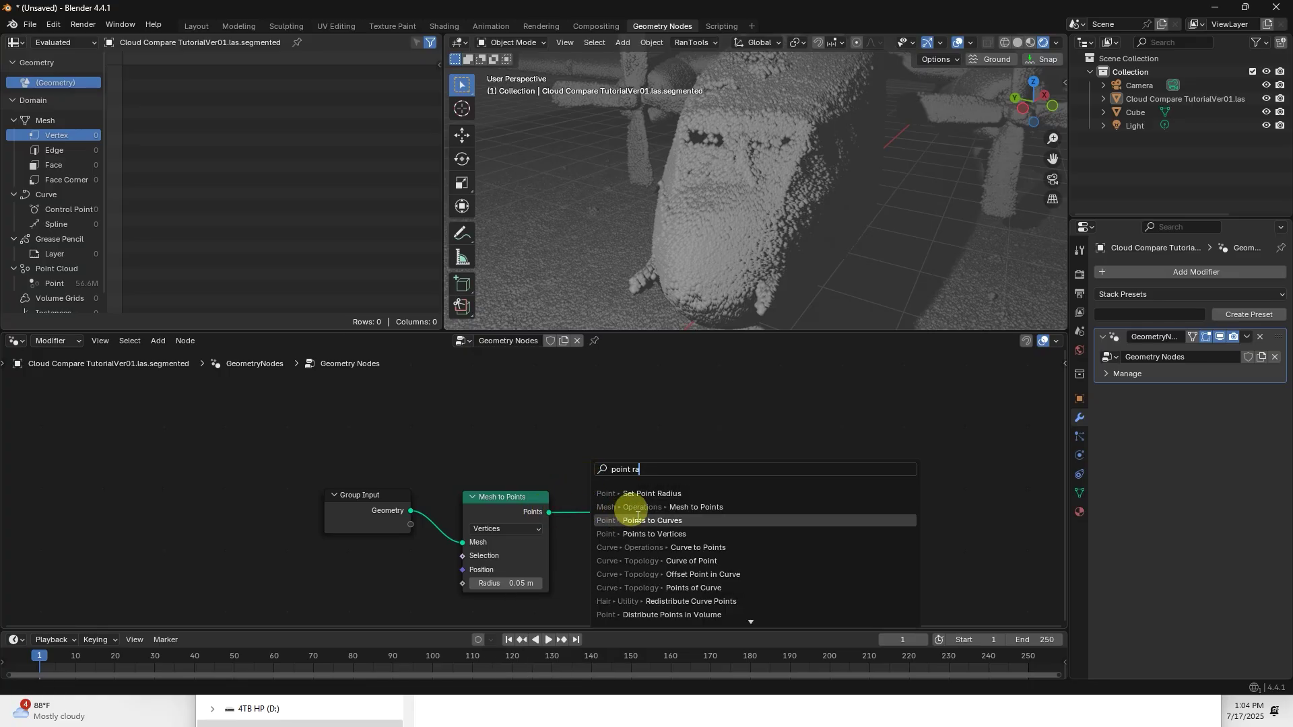
{"action": "left_click", "coordinate": [647, 495]}
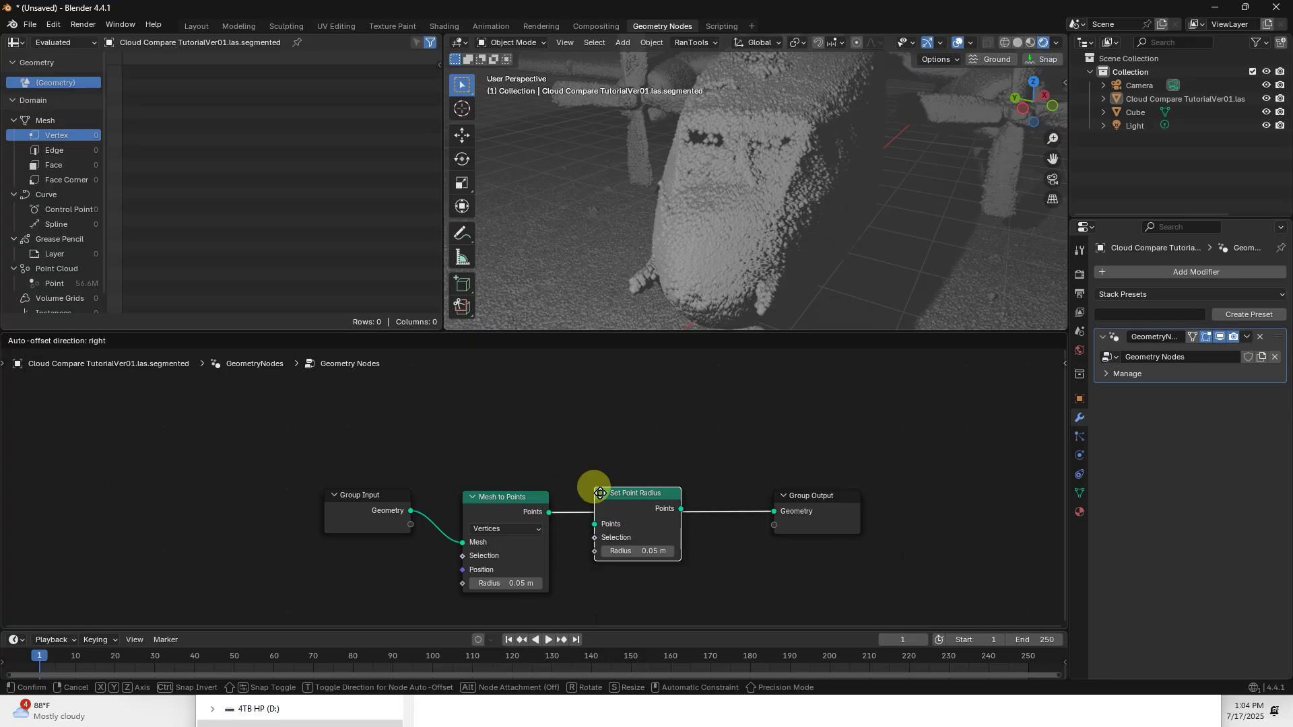
{"action": "left_click", "coordinate": [600, 493]}
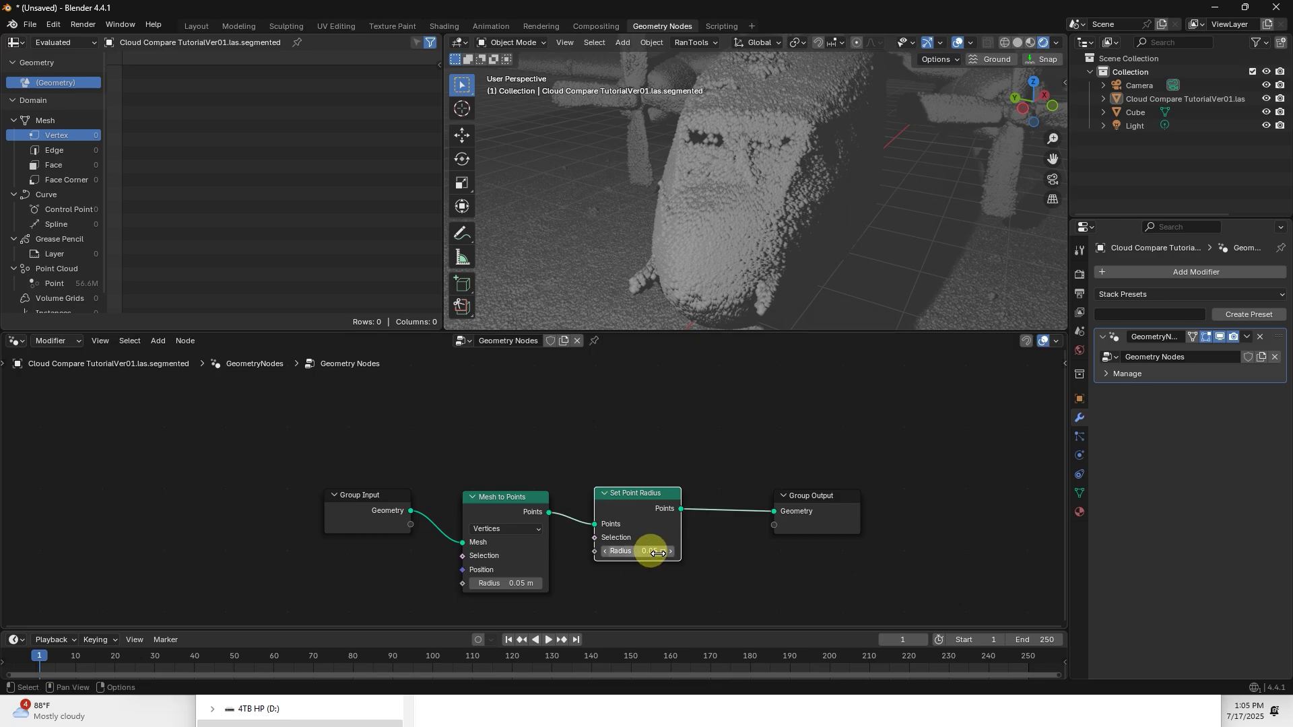
- Reduce the Set Point Radius value to 0.01 m, then to 0.001 m
{"action": "left_click", "coordinate": [647, 551]}
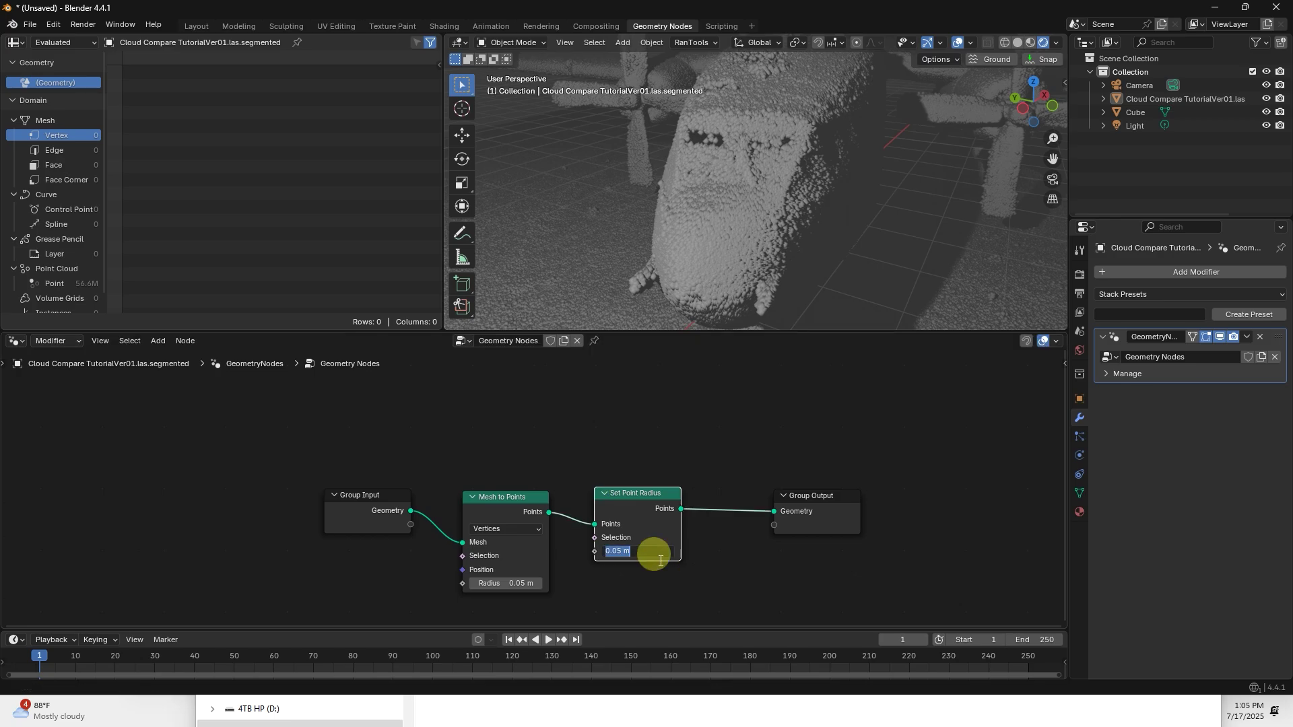
{"action": "left_click", "coordinate": [611, 551]}
{"action": "key", "text": "Right"}
{"action": "key", "text": "Right"}
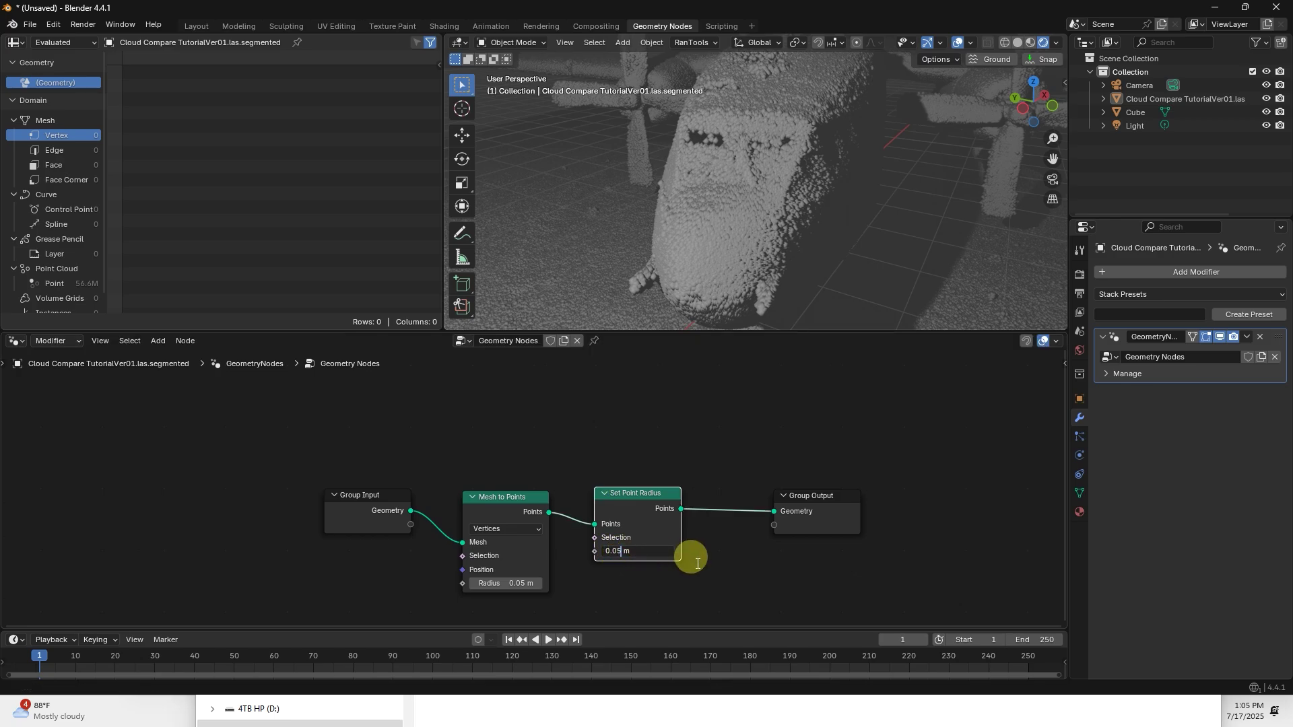
{"action": "key", "text": "BackSpace"}
{"action": "type", "text": "1"}
{"action": "key", "text": "Return"}
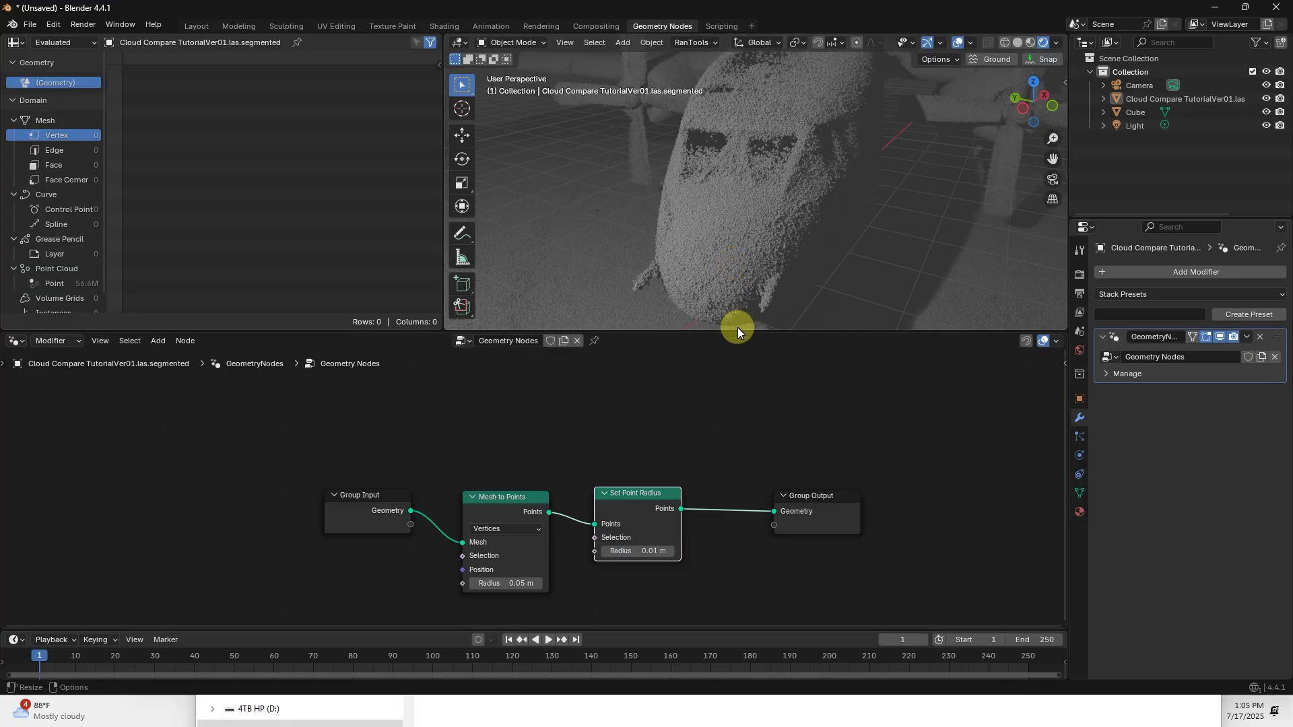
{"action": "left_click", "coordinate": [648, 557]}
{"action": "left_click", "coordinate": [617, 551]}
{"action": "type", "text": "0"}
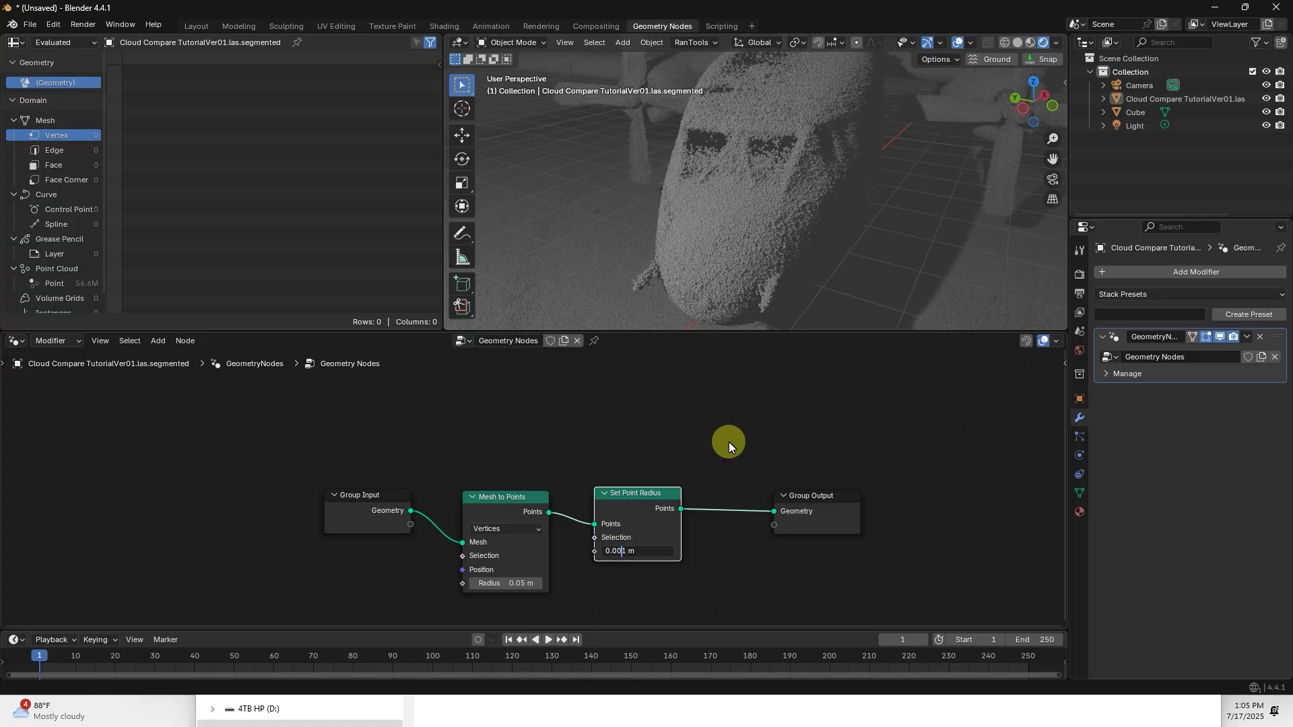
{"action": "key", "text": "Return"}
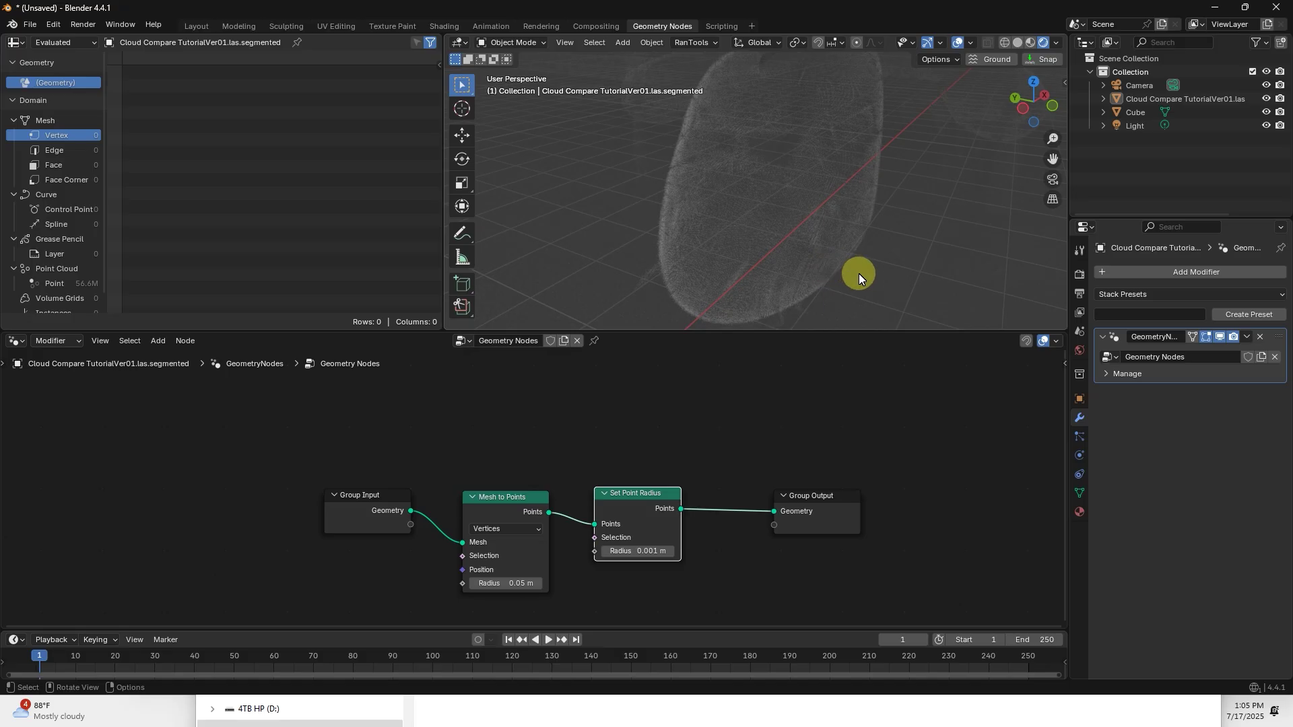
{"action": "middle_click_drag", "start_coordinate": [860, 275], "coordinate": [912, 454]}
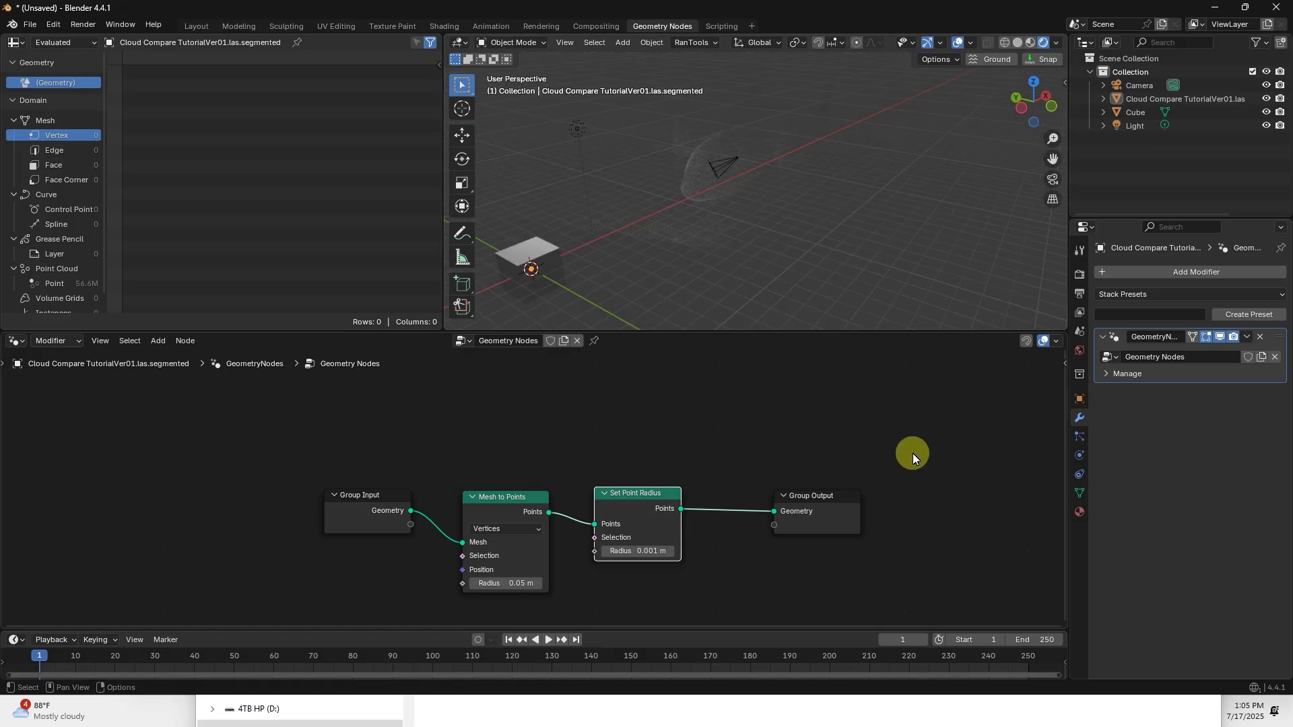